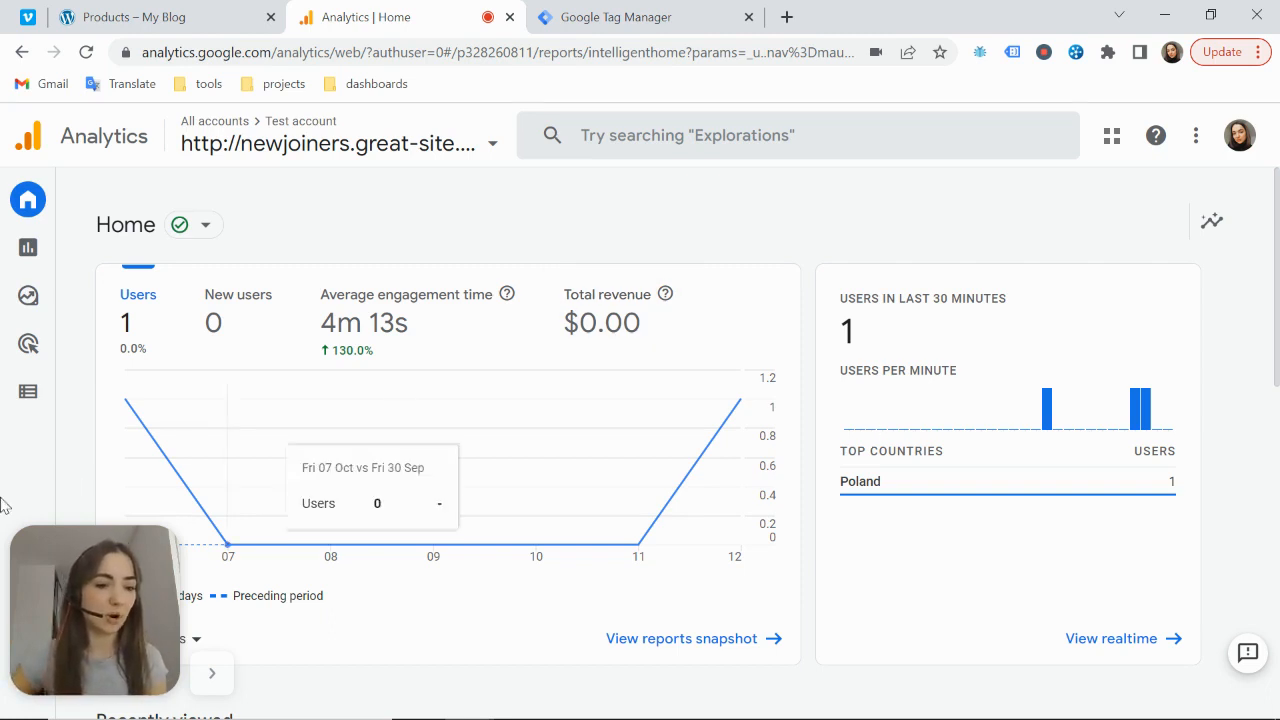
# Open the property's audience configuration and start building a new audience.
pyautogui.moveTo(15, 415)
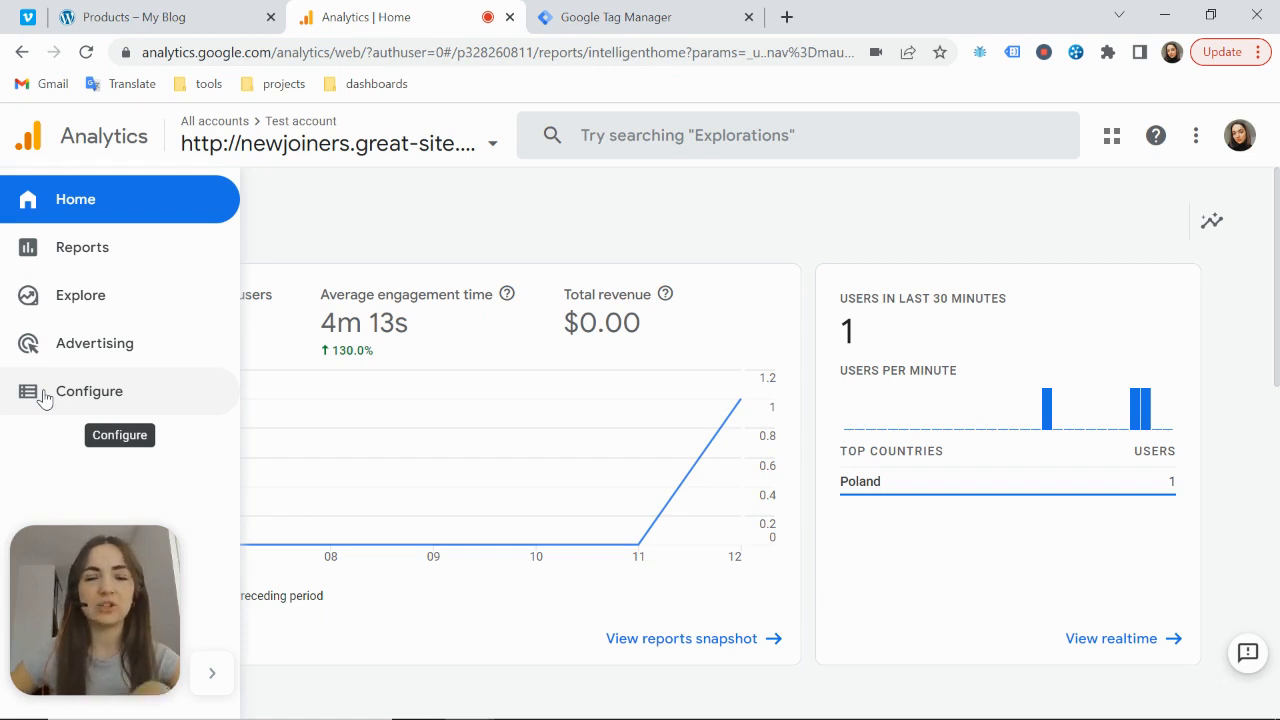
pyautogui.click(44, 397)
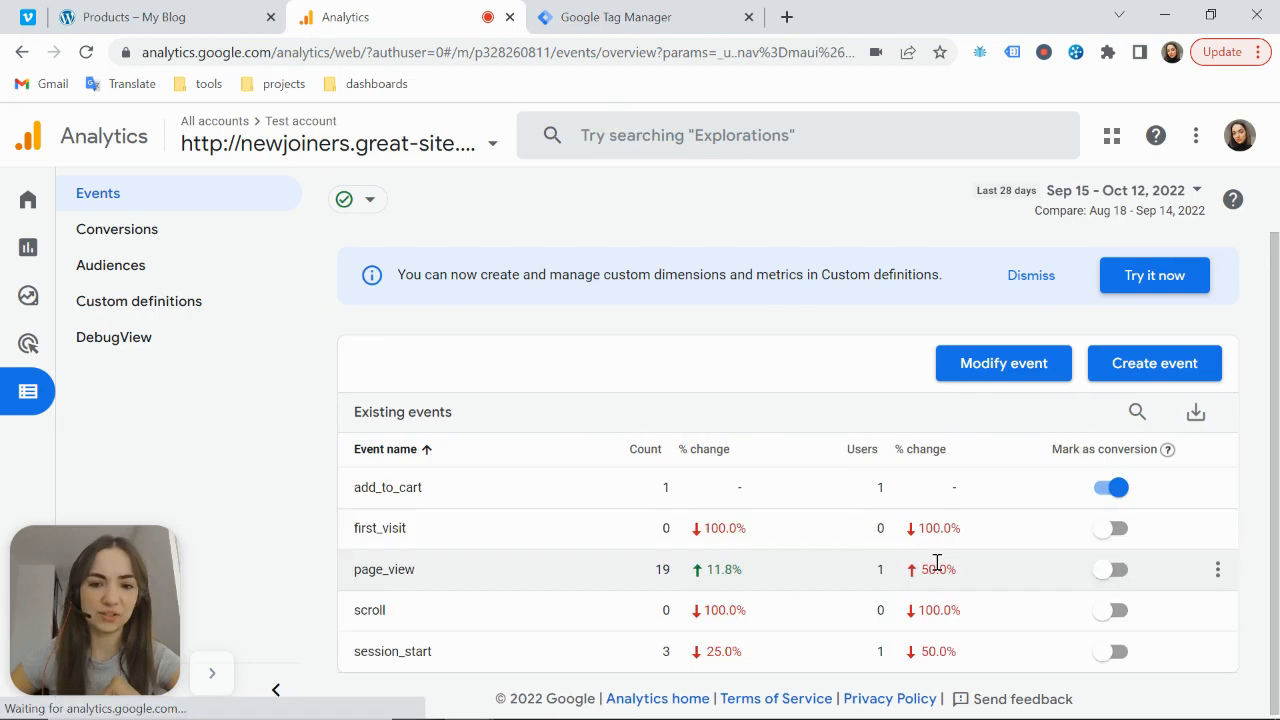
pyautogui.click(157, 266)
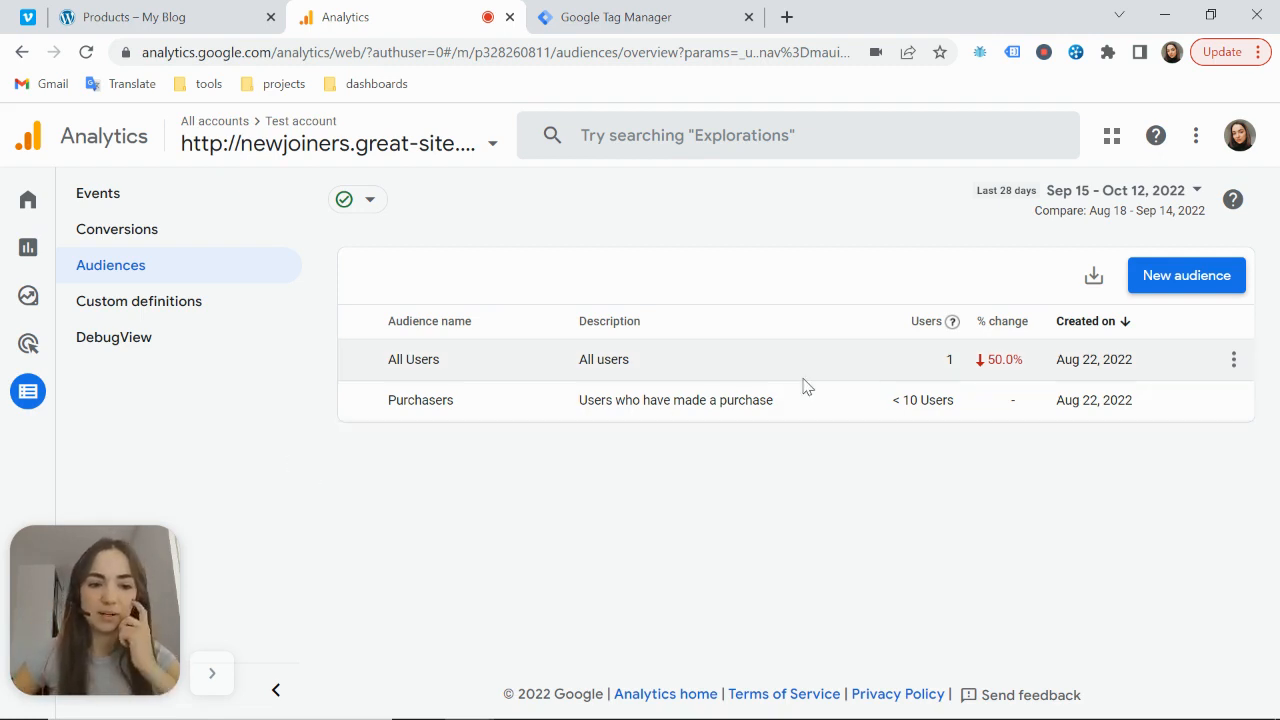
pyautogui.click(1187, 279)
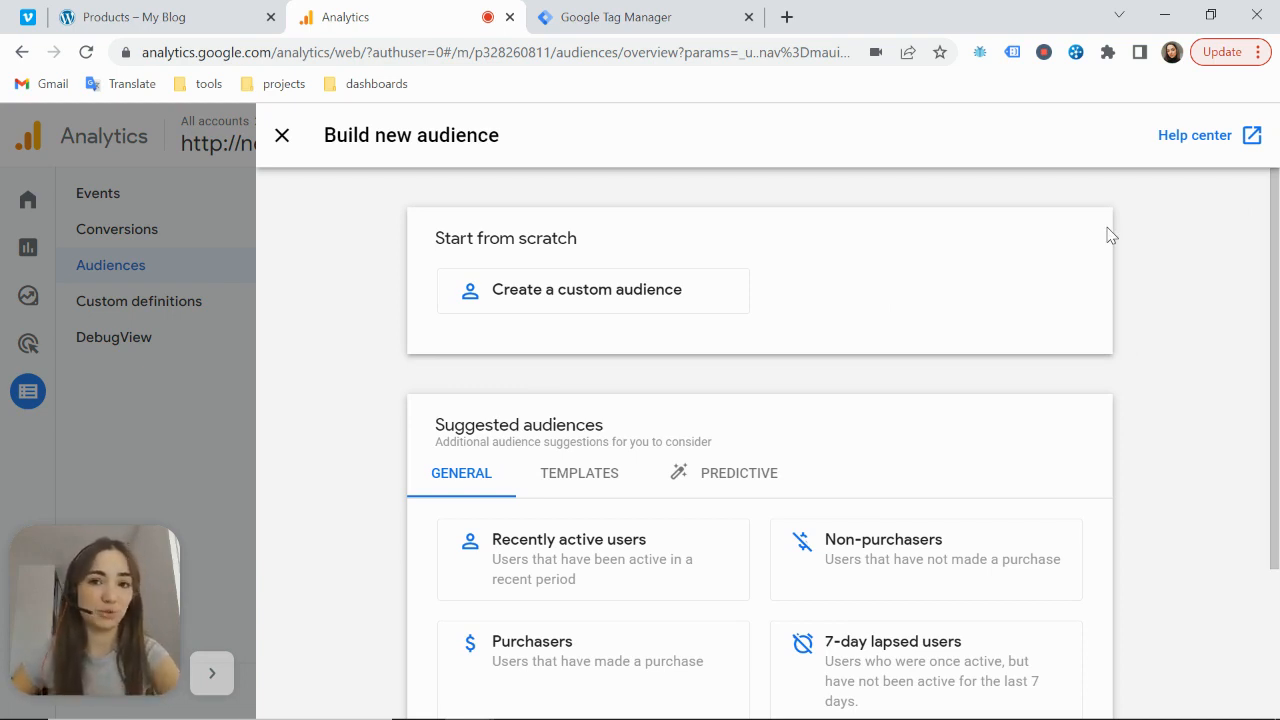
# Browse the general, template and predictive audience suggestions and choose the Recently active users audience.
pyautogui.scroll(-2, 836, 298)
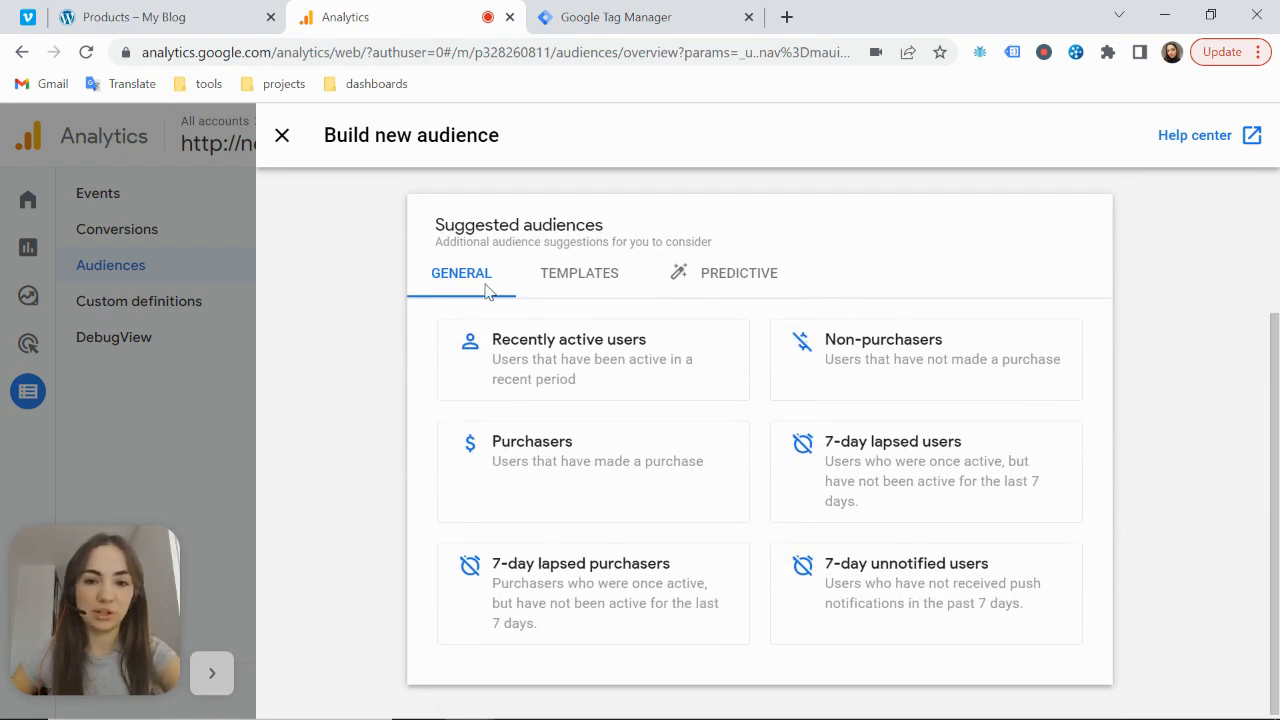
pyautogui.click(578, 285)
pyautogui.click(734, 438)
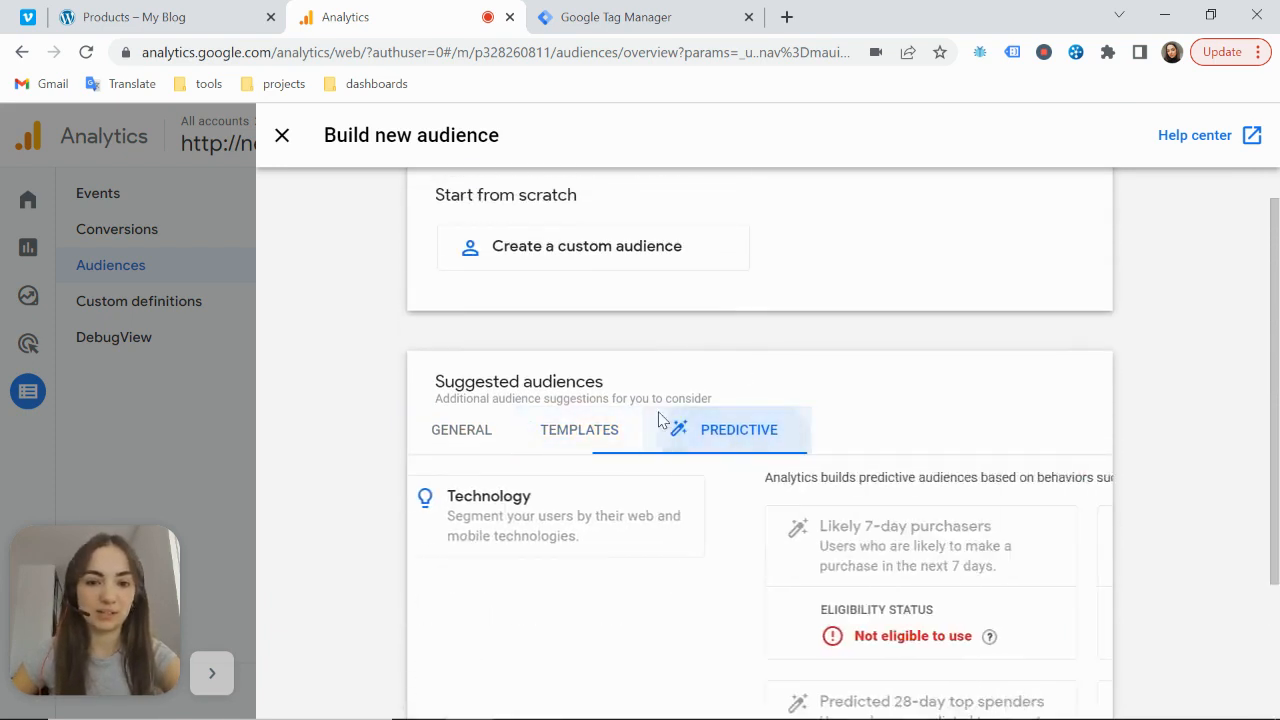
pyautogui.click(468, 432)
pyautogui.scroll(-2, 768, 349)
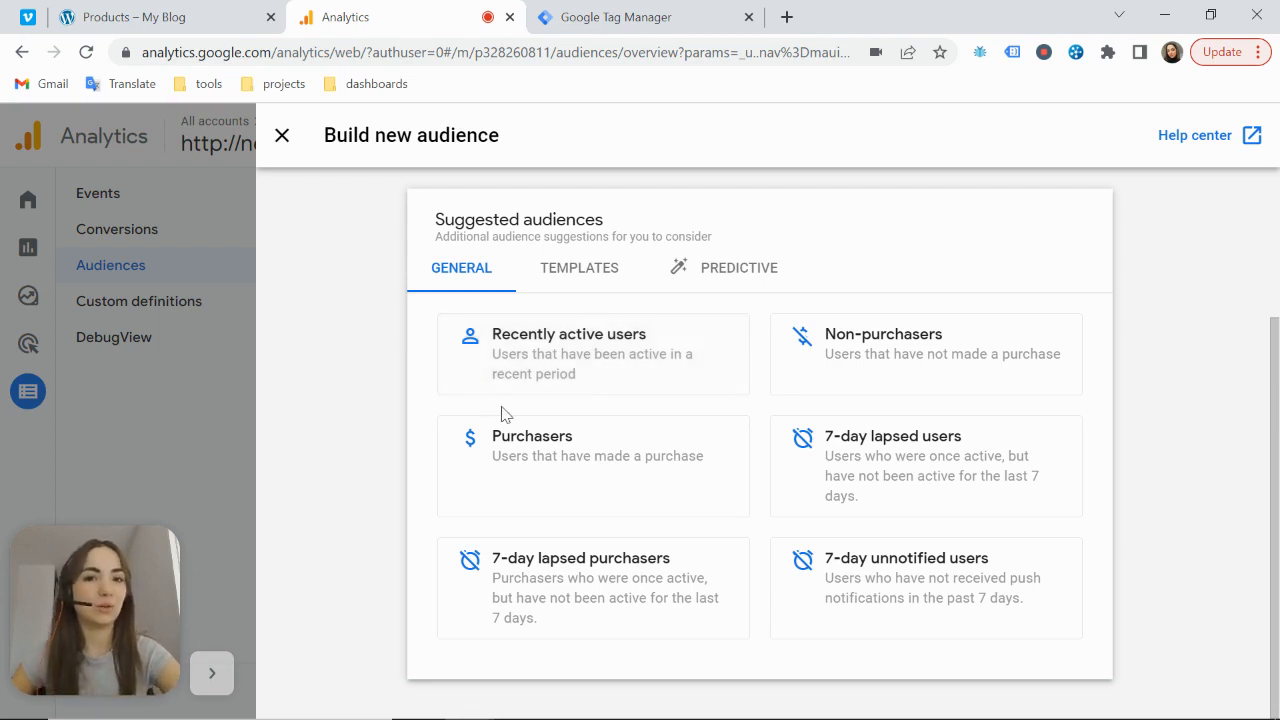
pyautogui.click(540, 350)
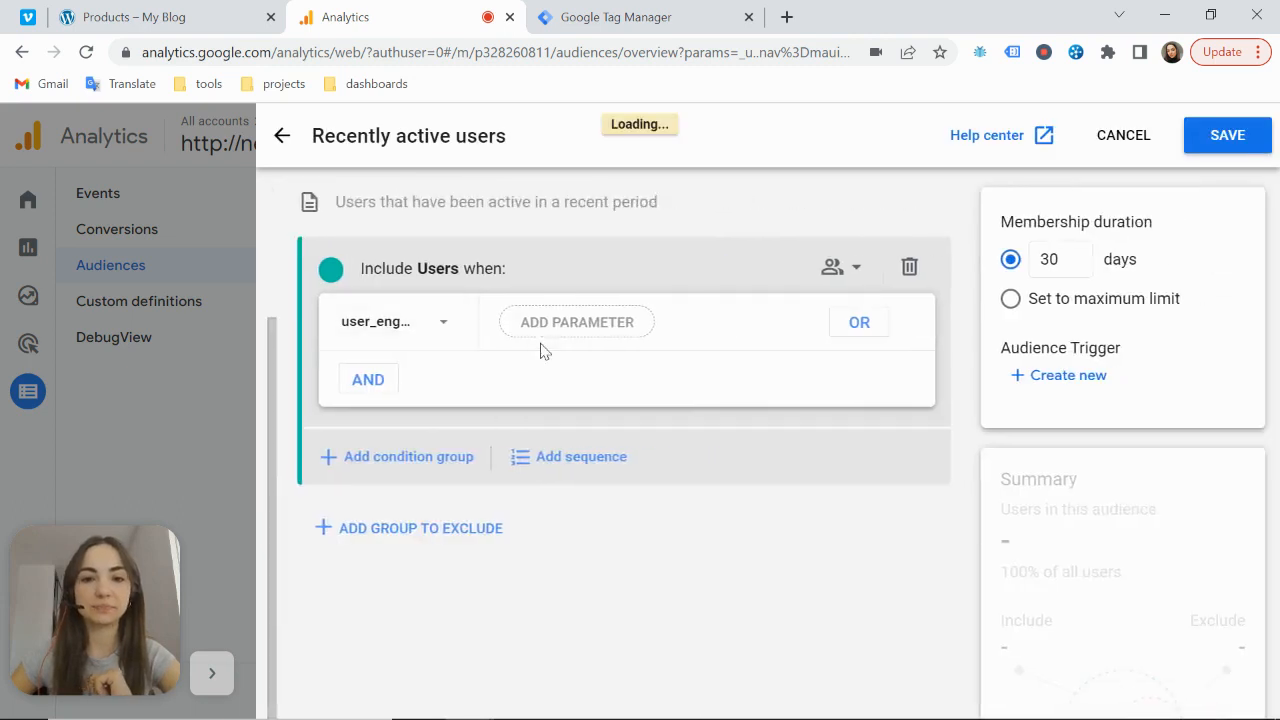
# Add an Event count > 0 parameter to the user engagement condition and save the Recently active users audience.
pyautogui.click(420, 320)
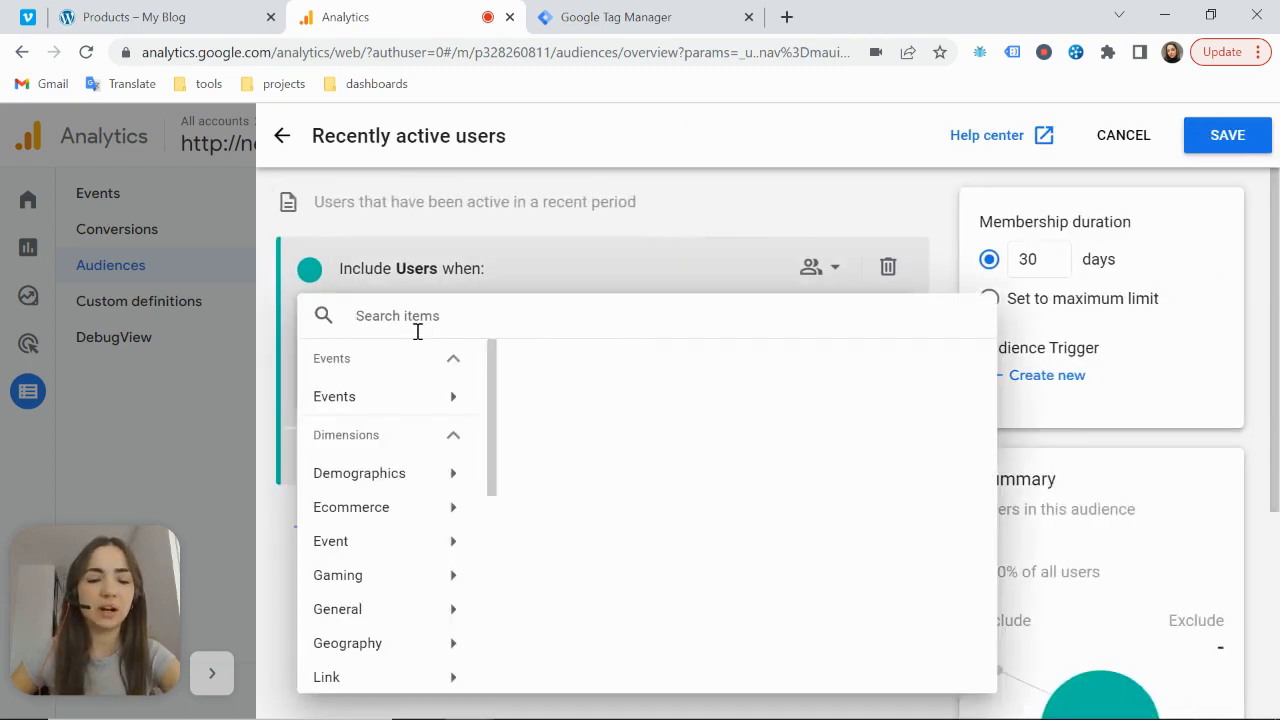
pyautogui.click(295, 309)
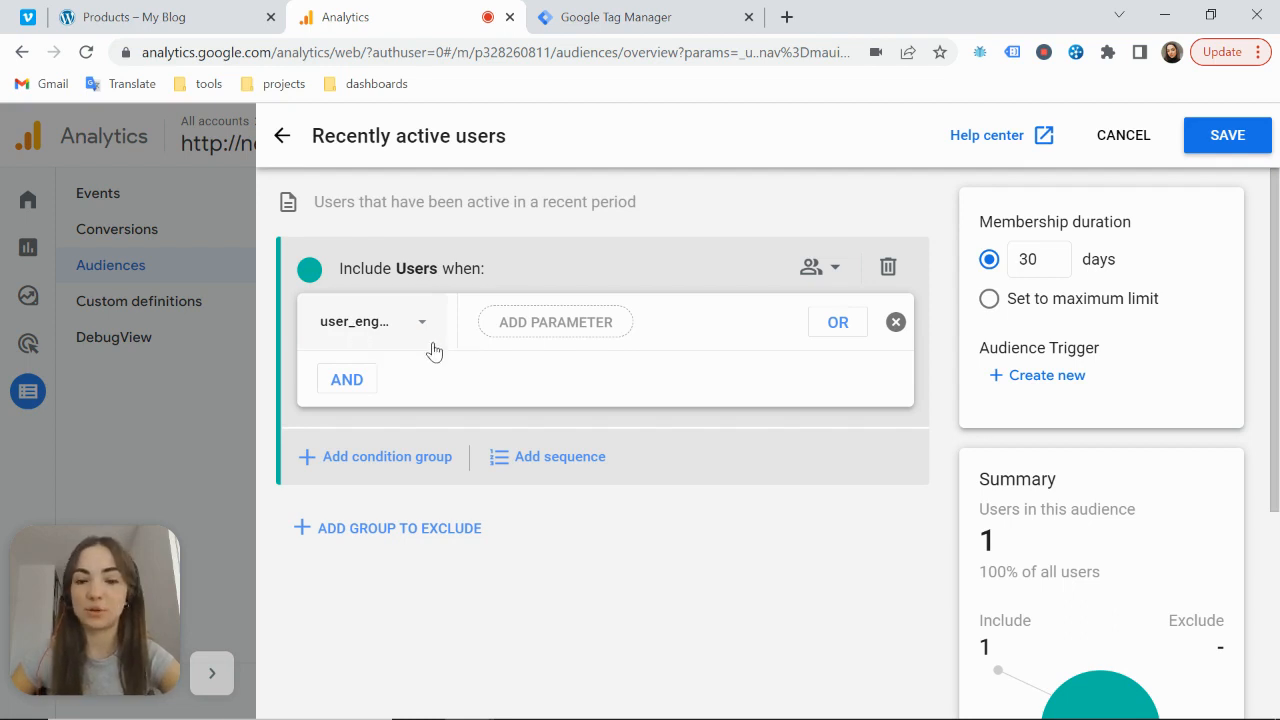
pyautogui.click(537, 333)
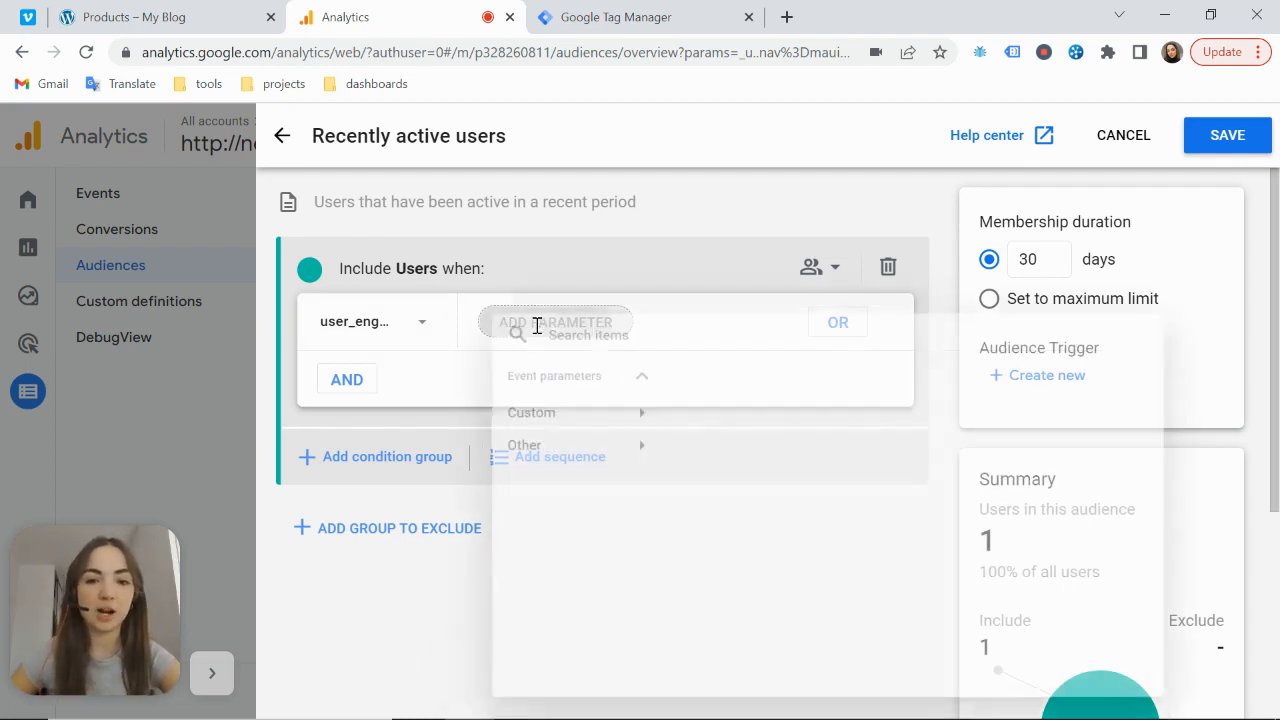
pyautogui.click(578, 445)
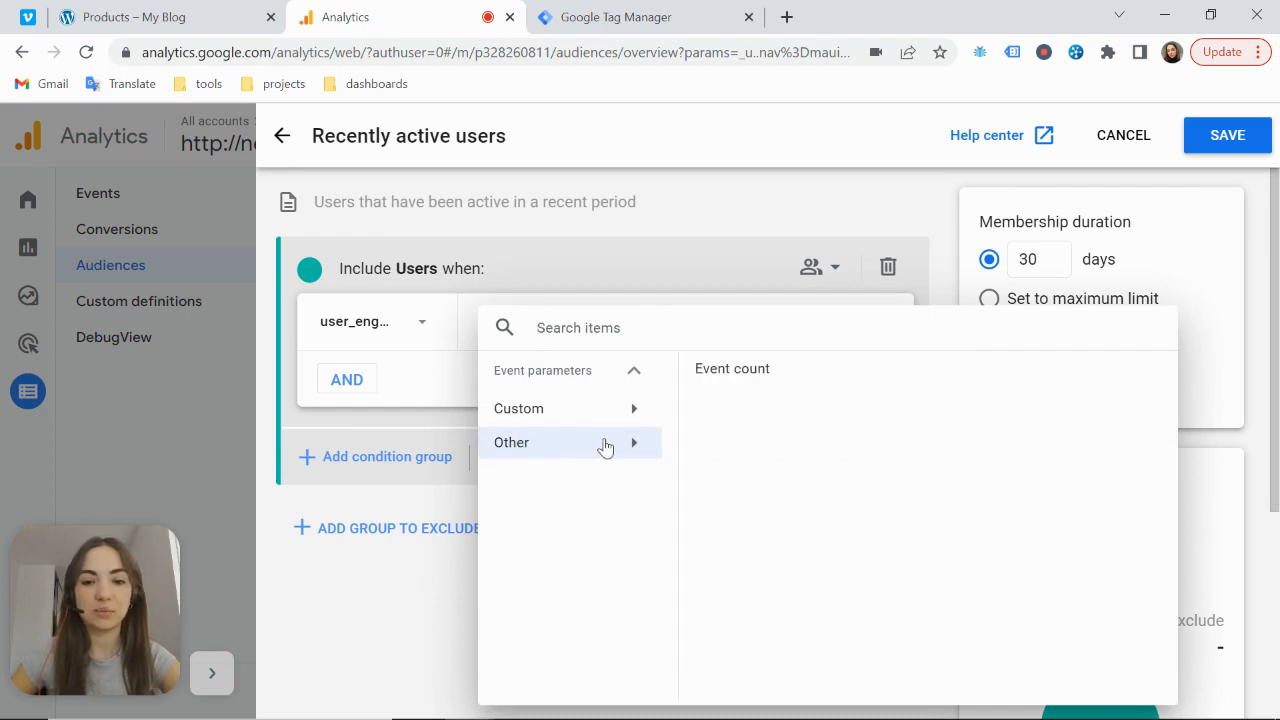
pyautogui.click(728, 376)
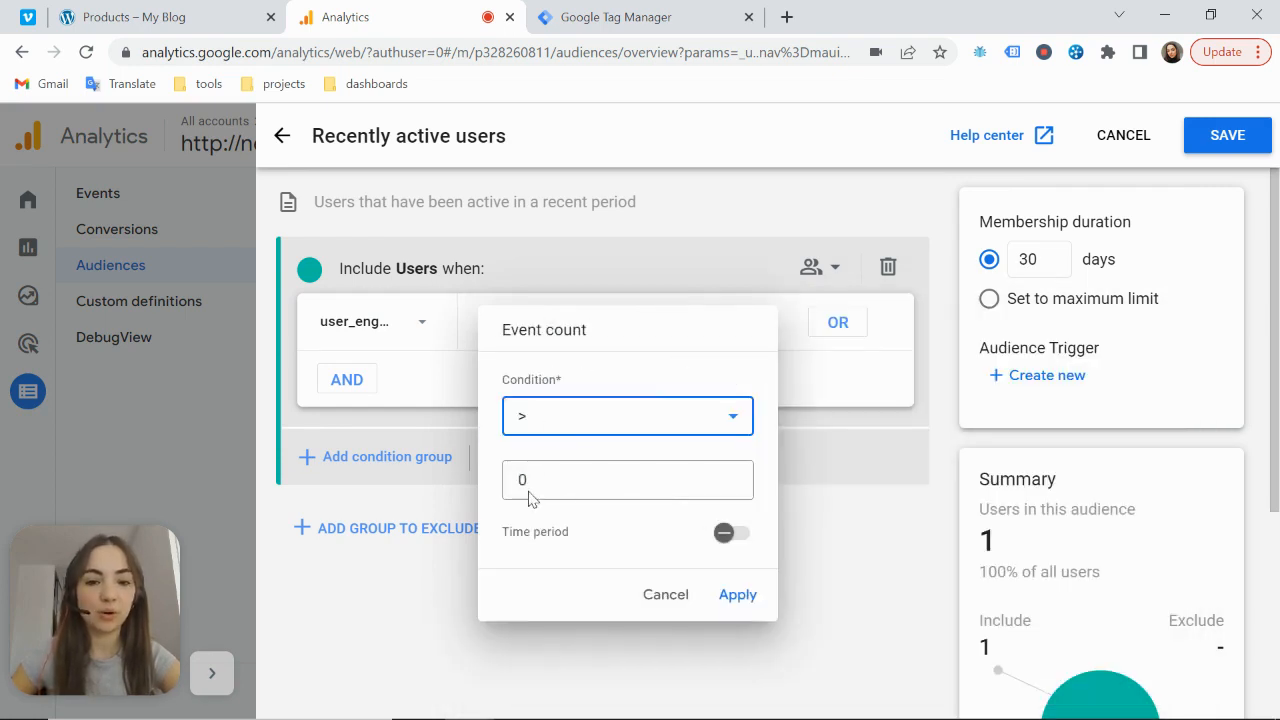
pyautogui.click(735, 600)
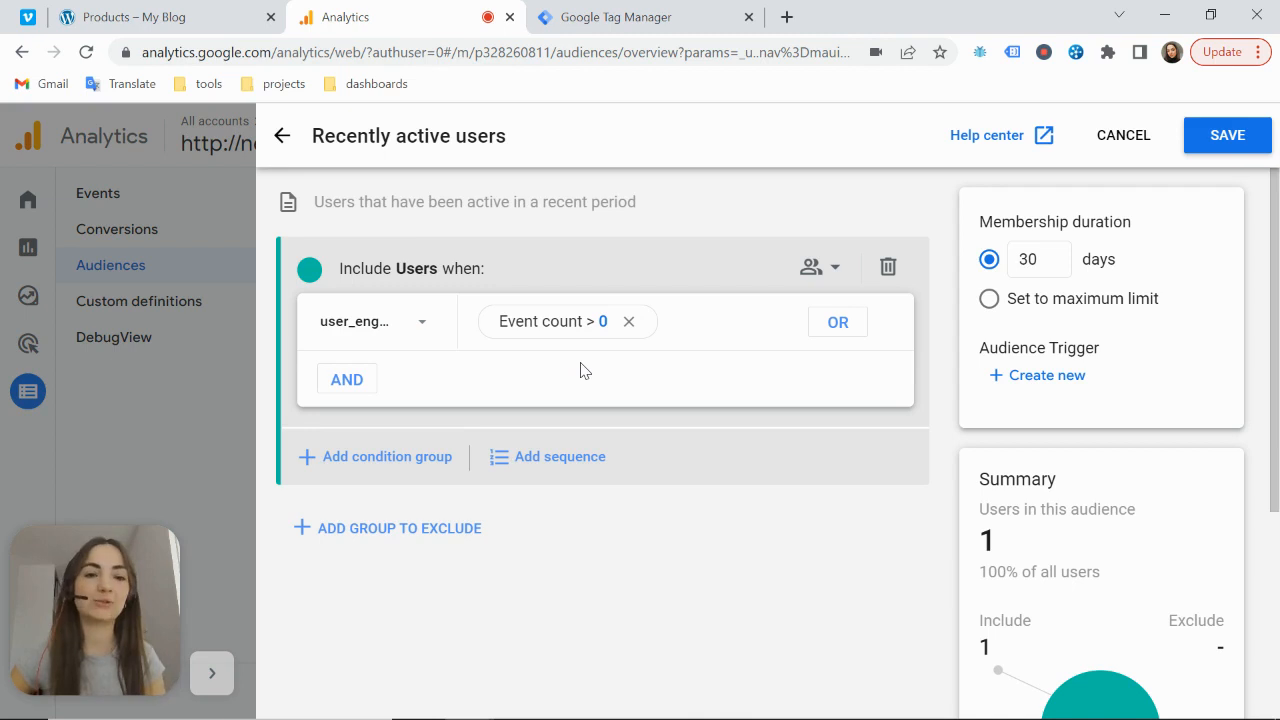
pyautogui.click(1245, 135)
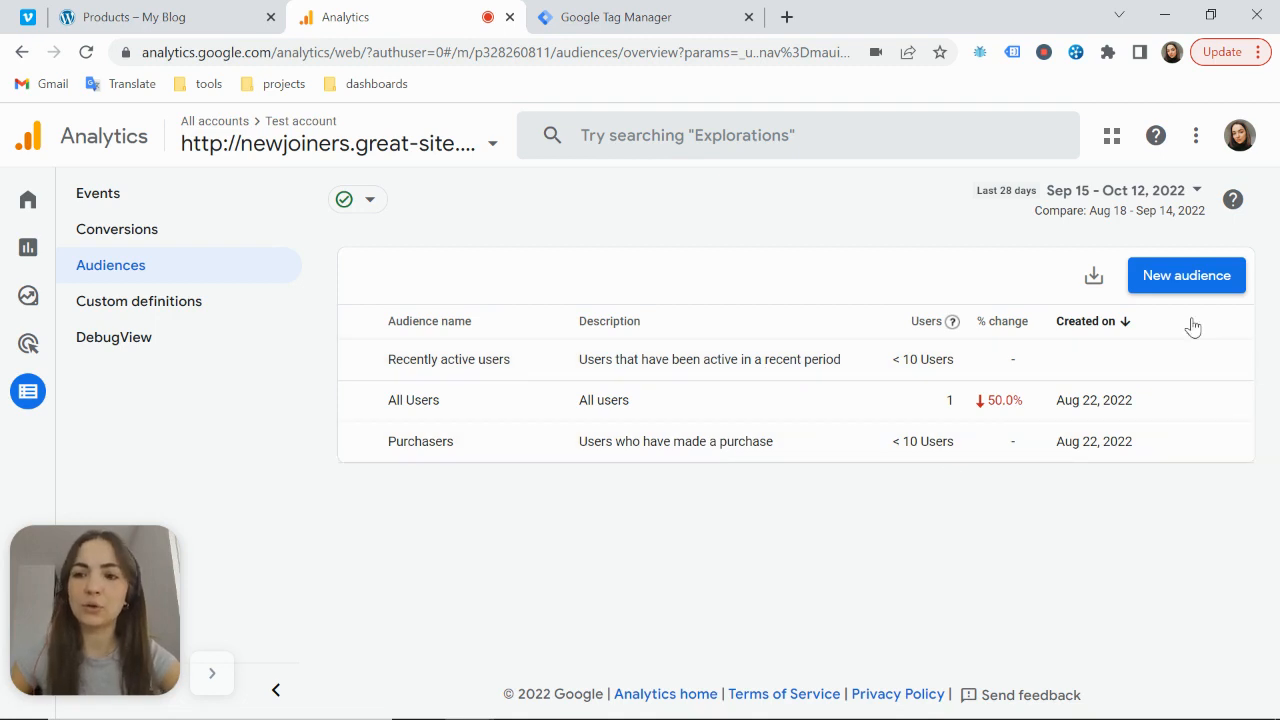
# Start another new audience from the Demographics template.
pyautogui.click(1186, 280)
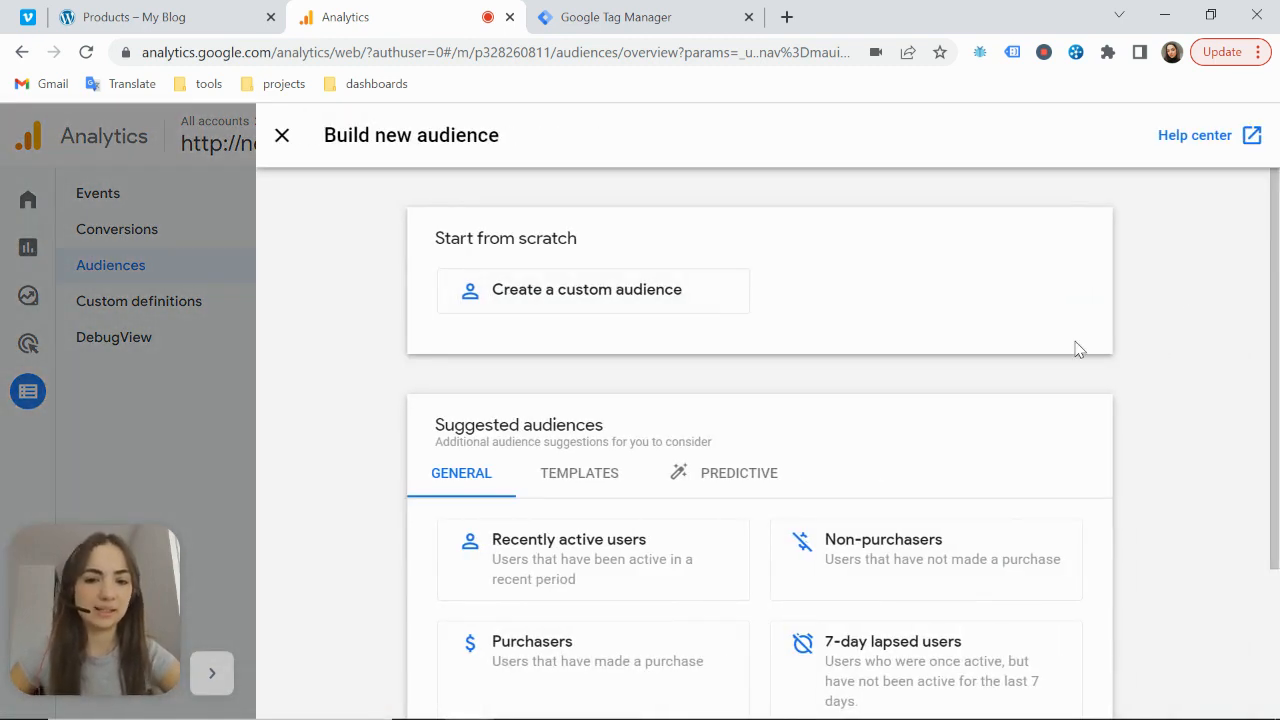
pyautogui.scroll(-1, 570, 390)
pyautogui.click(580, 374)
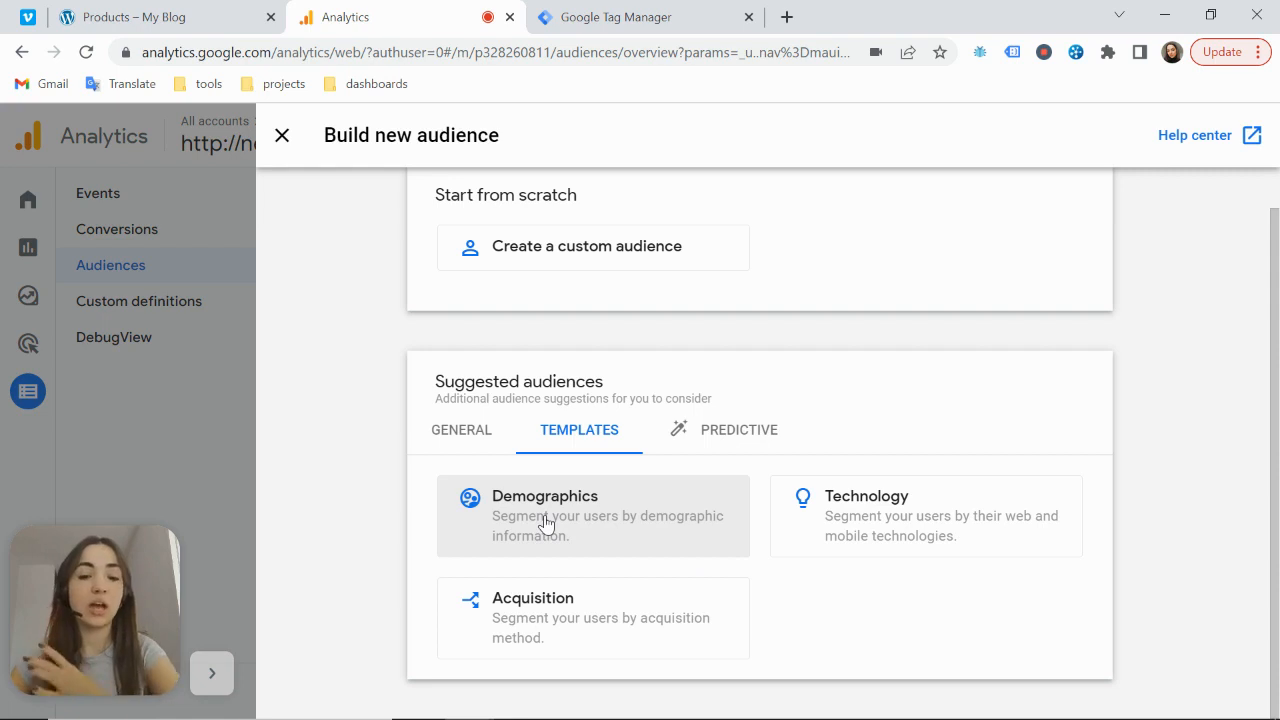
pyautogui.click(617, 506)
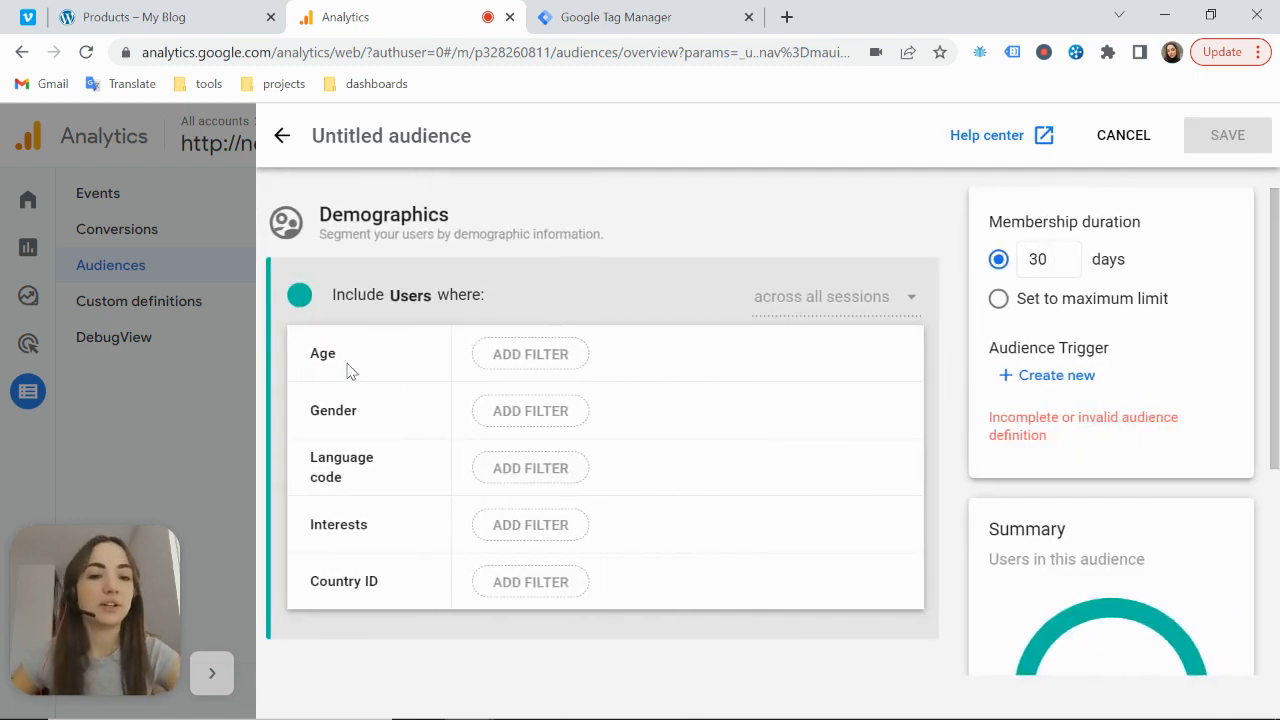
# Add an Age filter with the condition "is one of" for the 55-64 and 65+ groups.
pyautogui.click(539, 362)
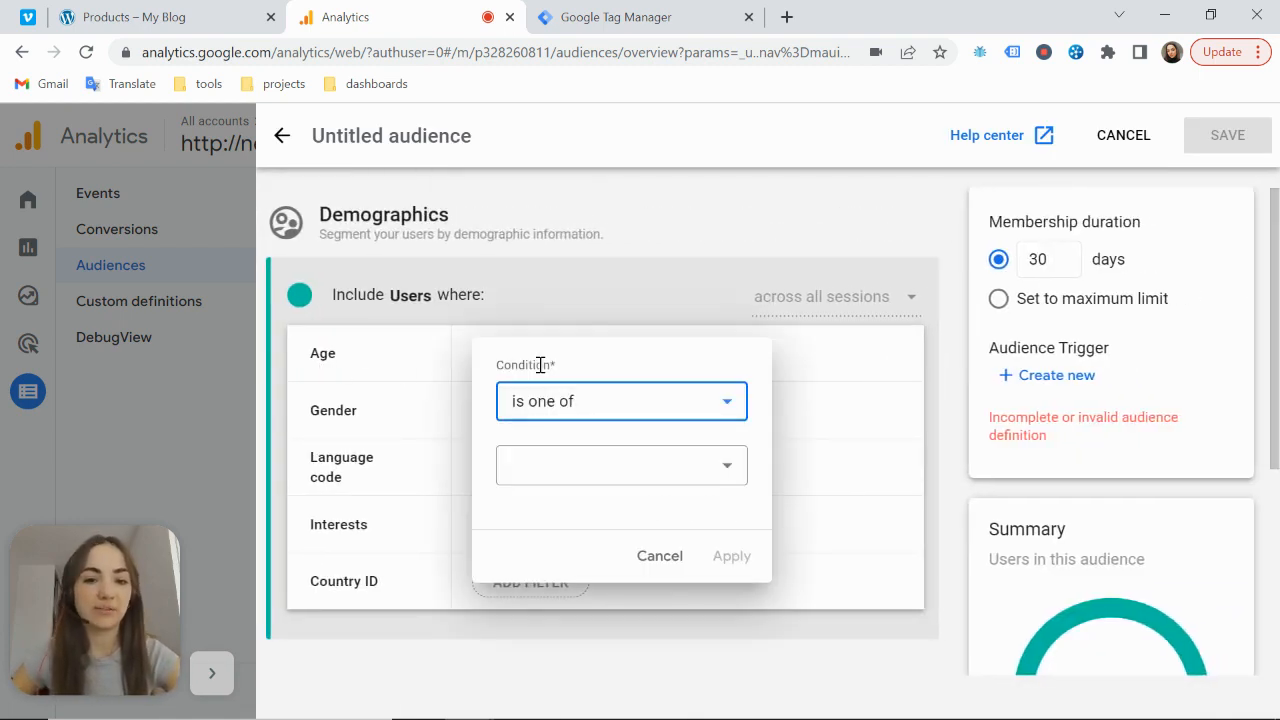
pyautogui.click(646, 406)
pyautogui.click(625, 501)
pyautogui.click(630, 401)
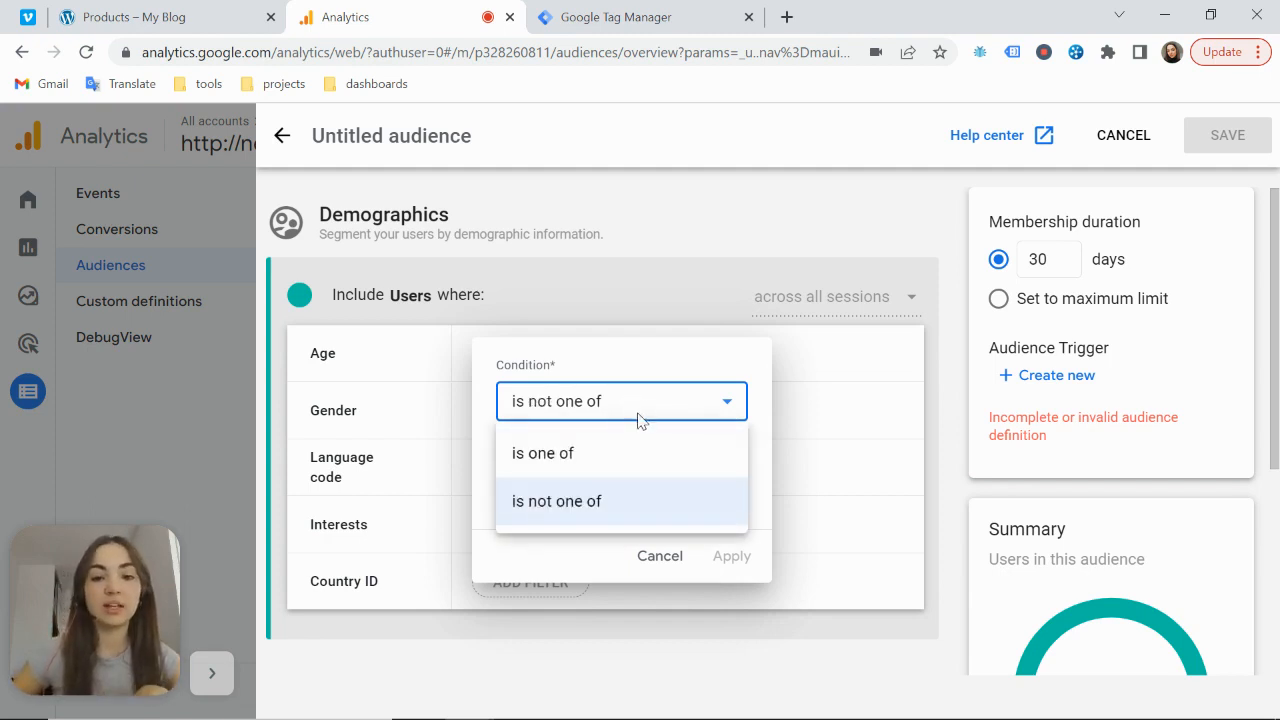
pyautogui.click(617, 454)
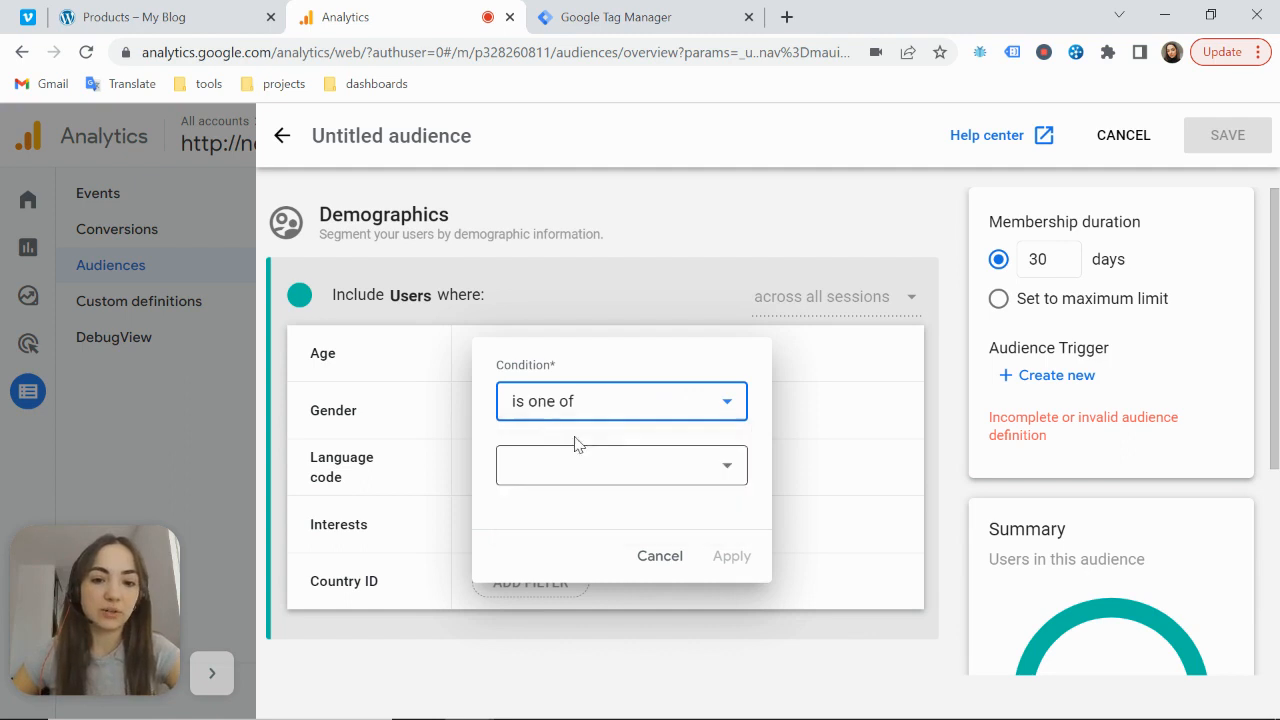
pyautogui.click(614, 478)
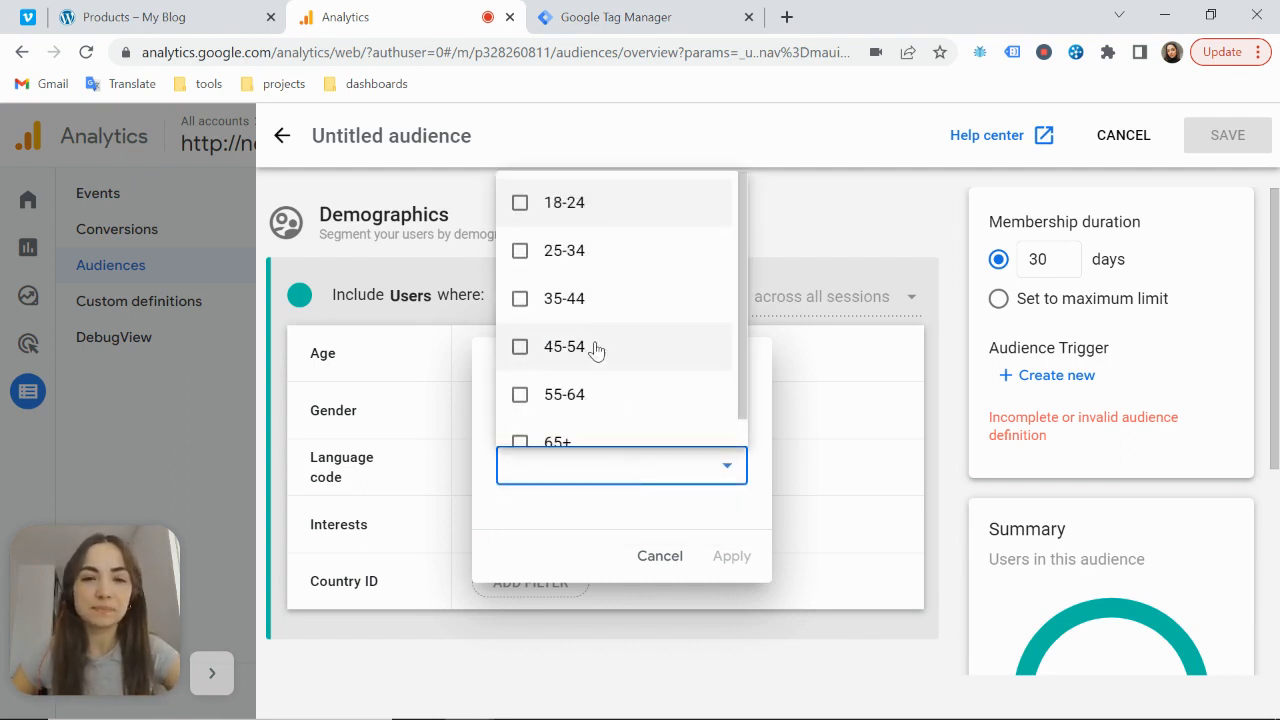
pyautogui.click(518, 400)
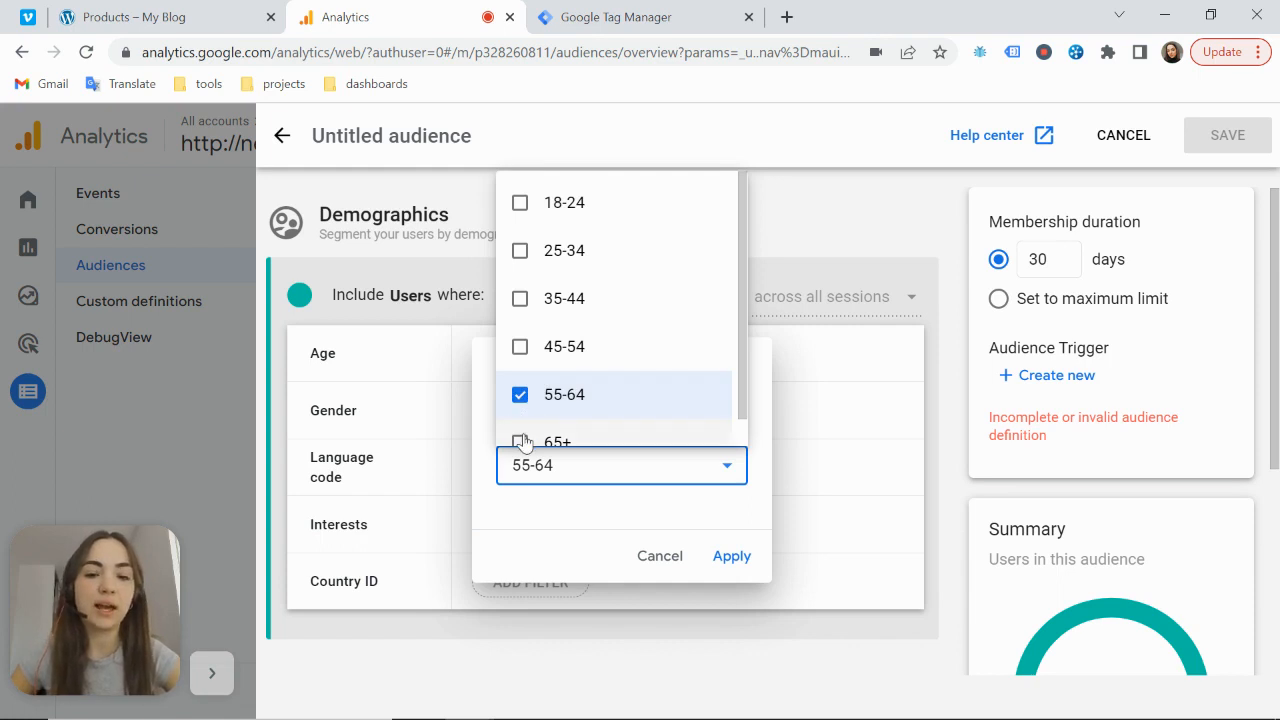
pyautogui.click(522, 442)
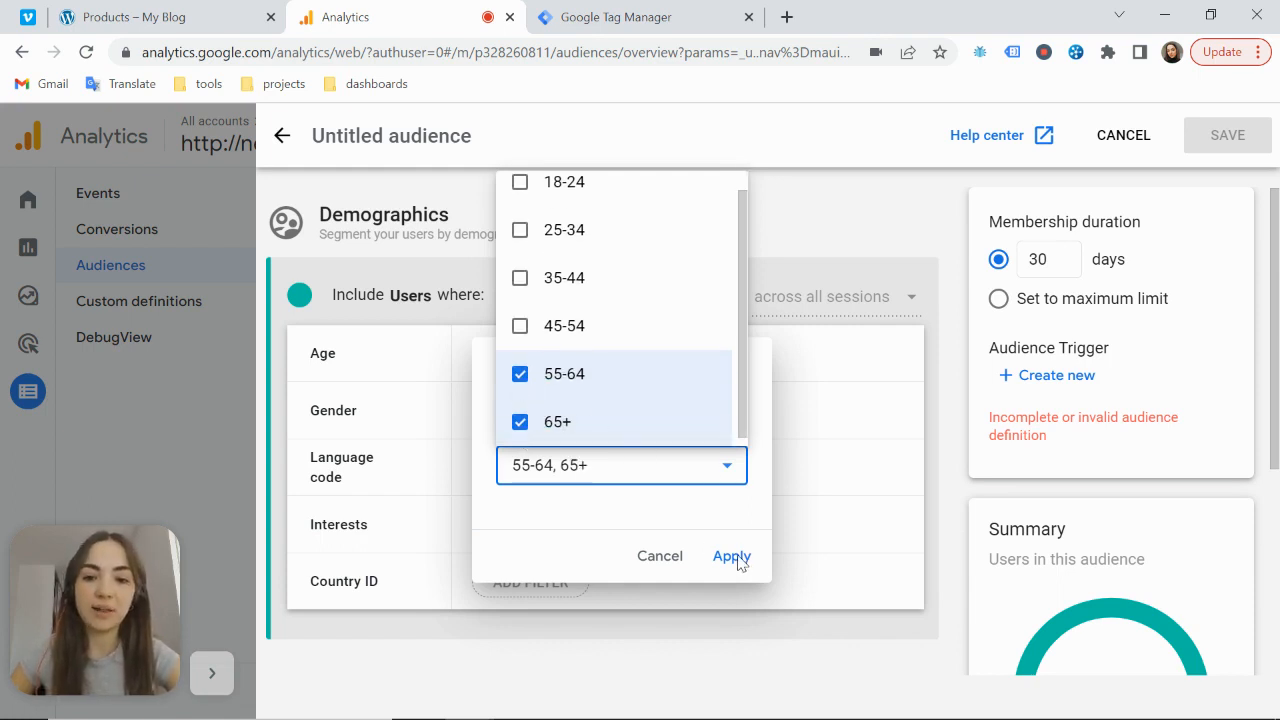
pyautogui.click(740, 561)
pyautogui.click(735, 560)
# Name the audience "age group 55+" and save it.
pyautogui.click(388, 140)
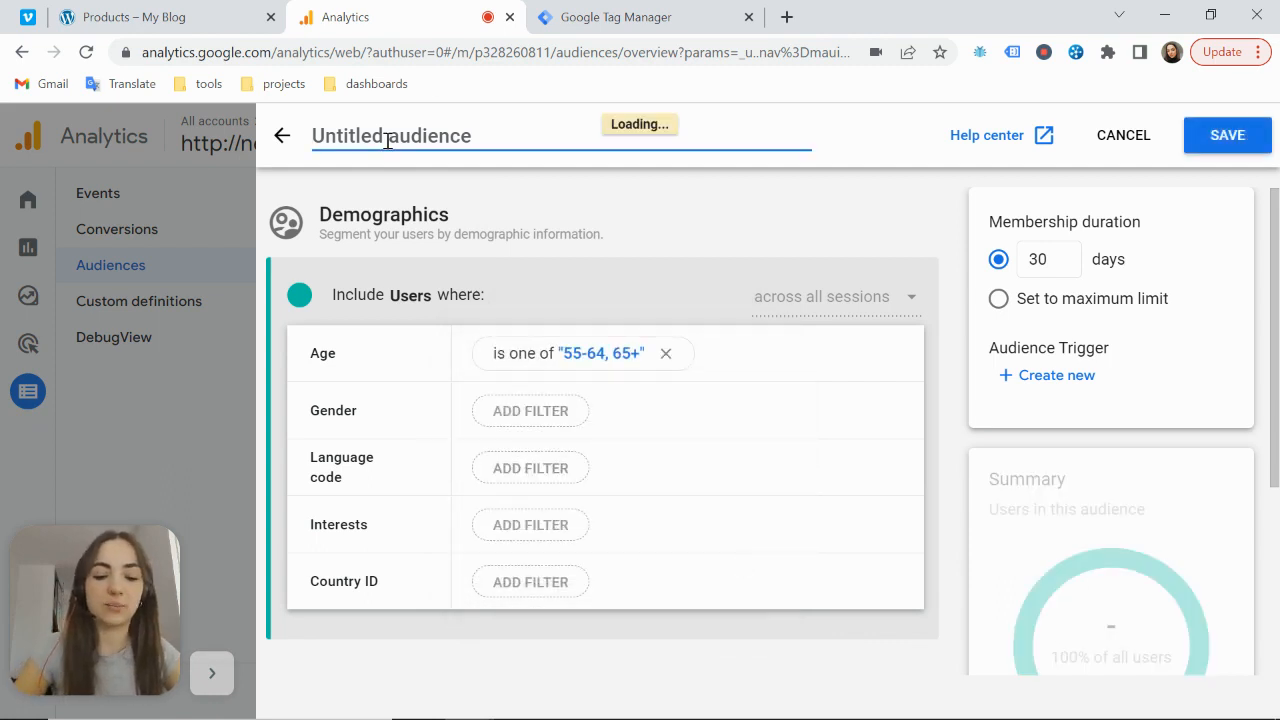
pyautogui.write('age gro')
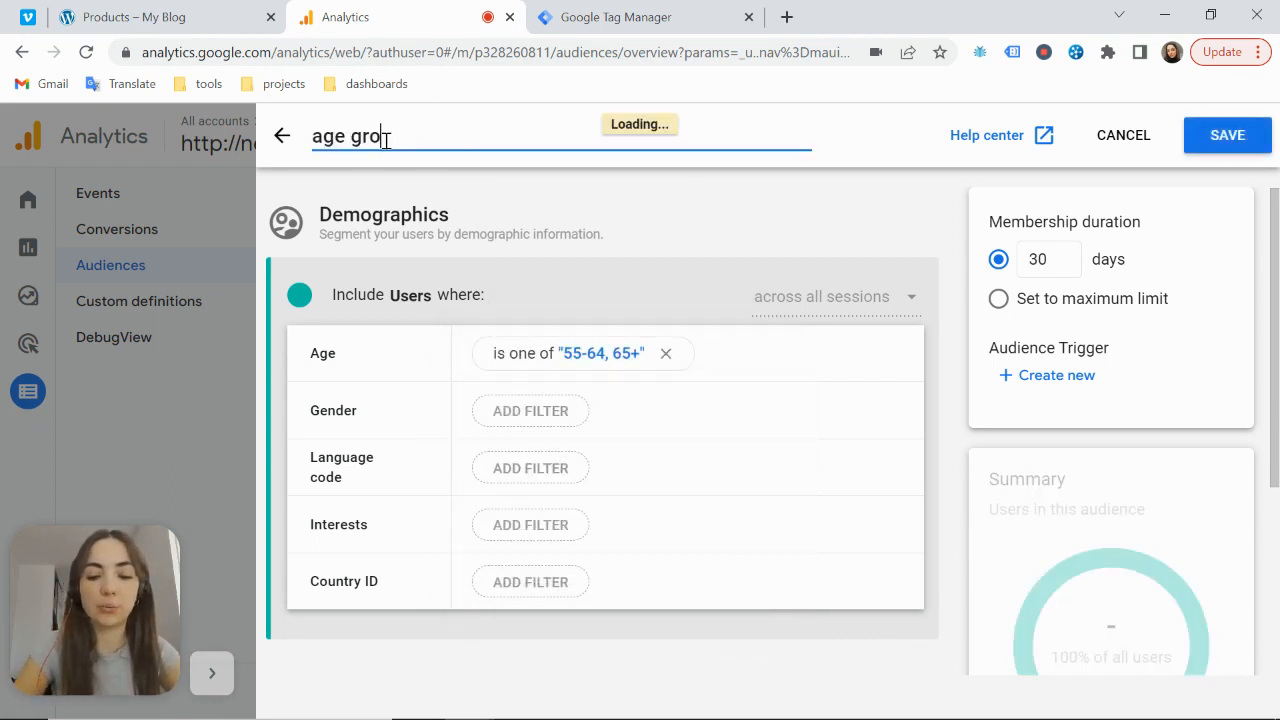
pyautogui.write('up 55')
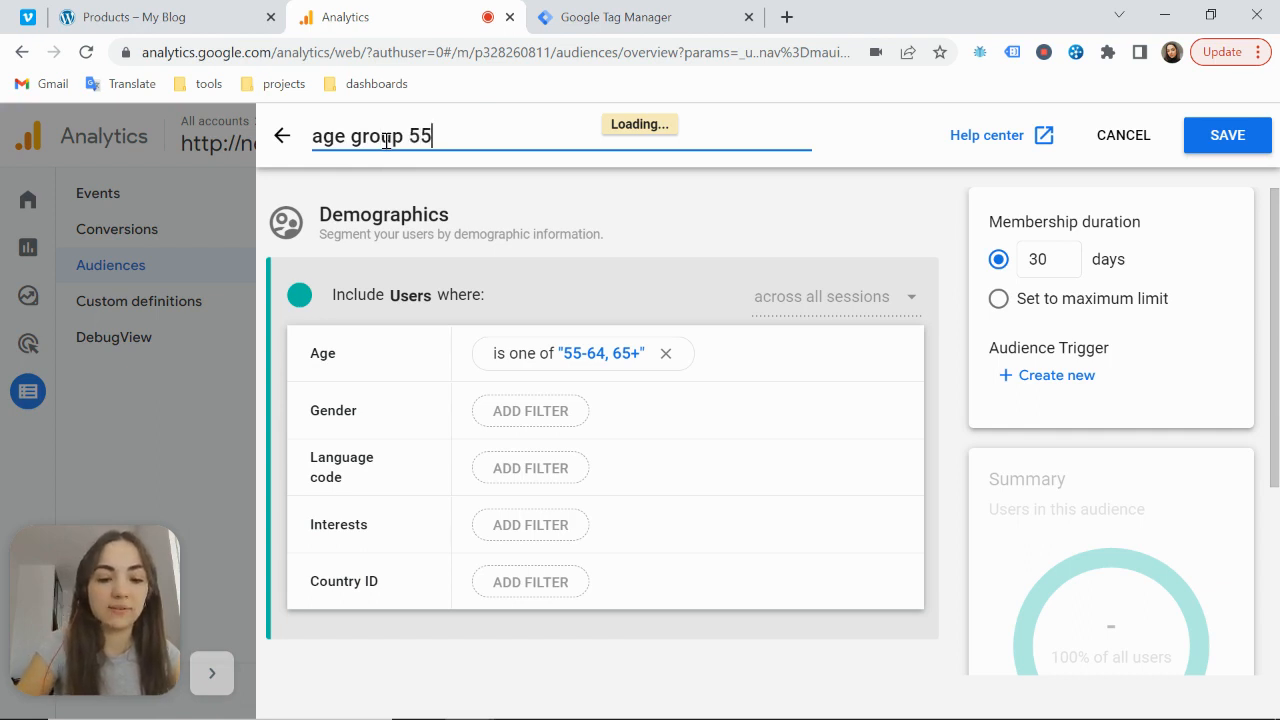
pyautogui.write('+')
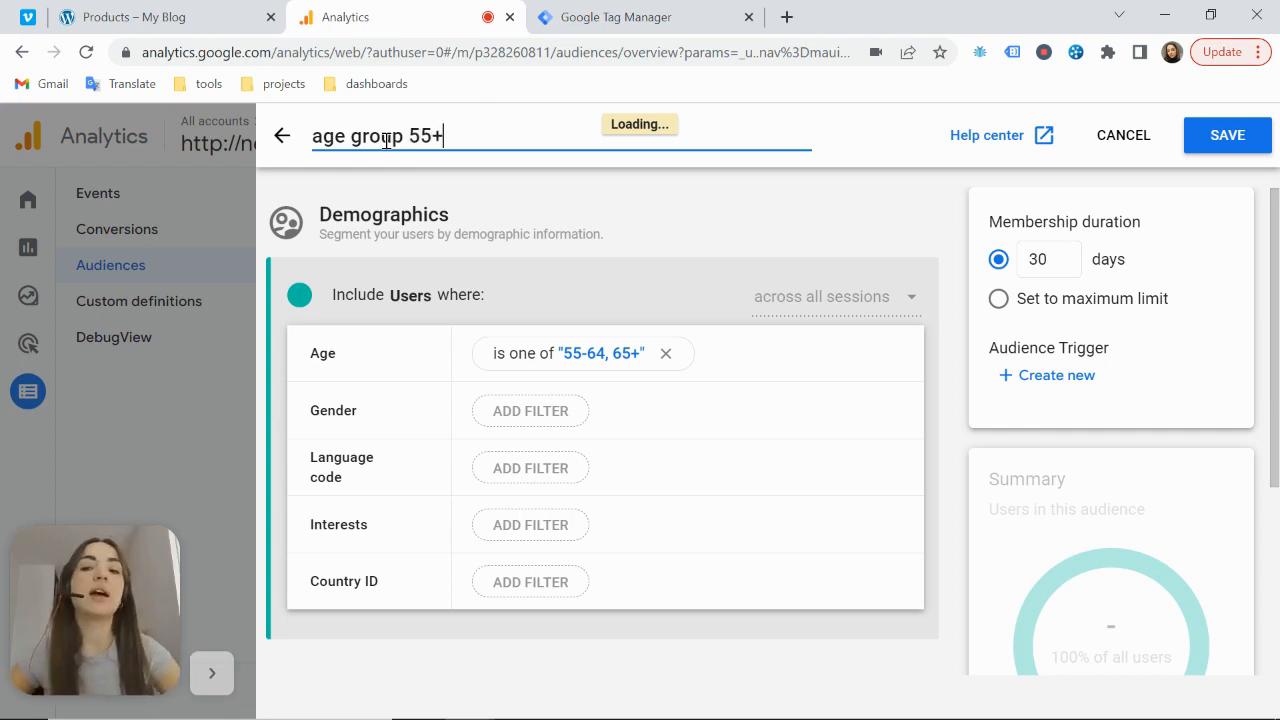
pyautogui.click(1238, 141)
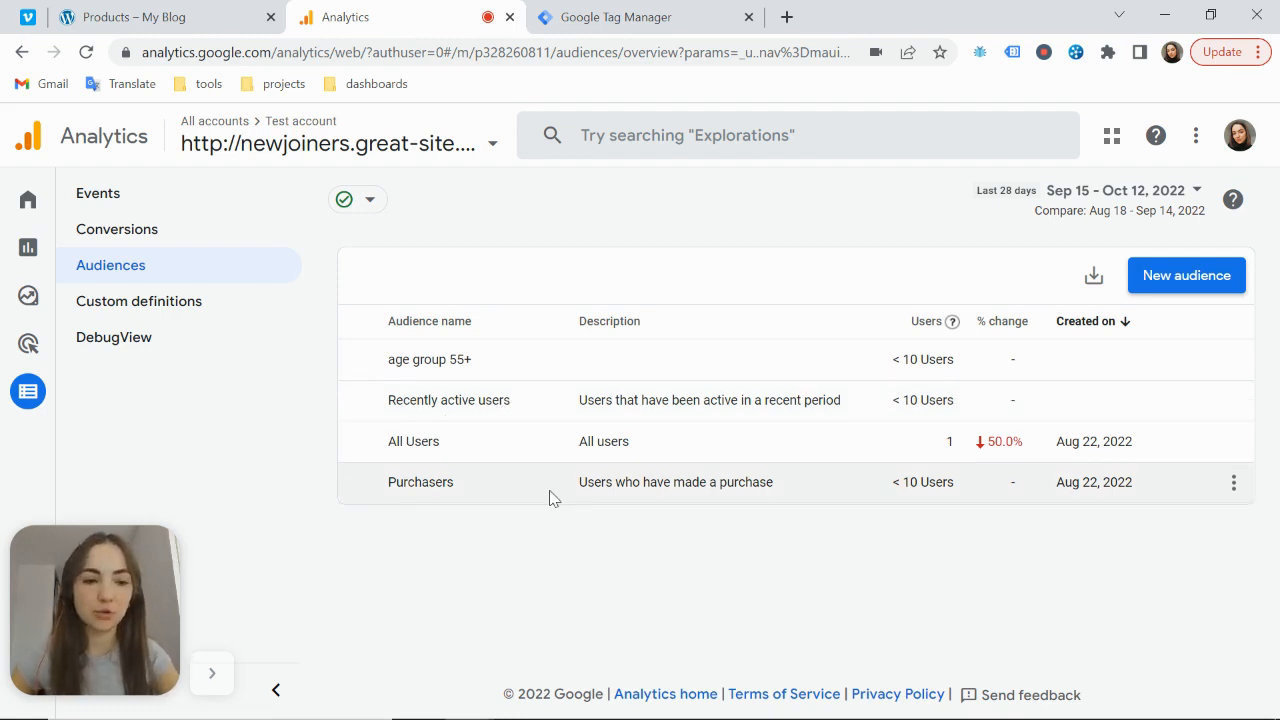
# Review the filters offered by the Demographics template in a new audience and return to the audience suggestions.
pyautogui.click(1150, 286)
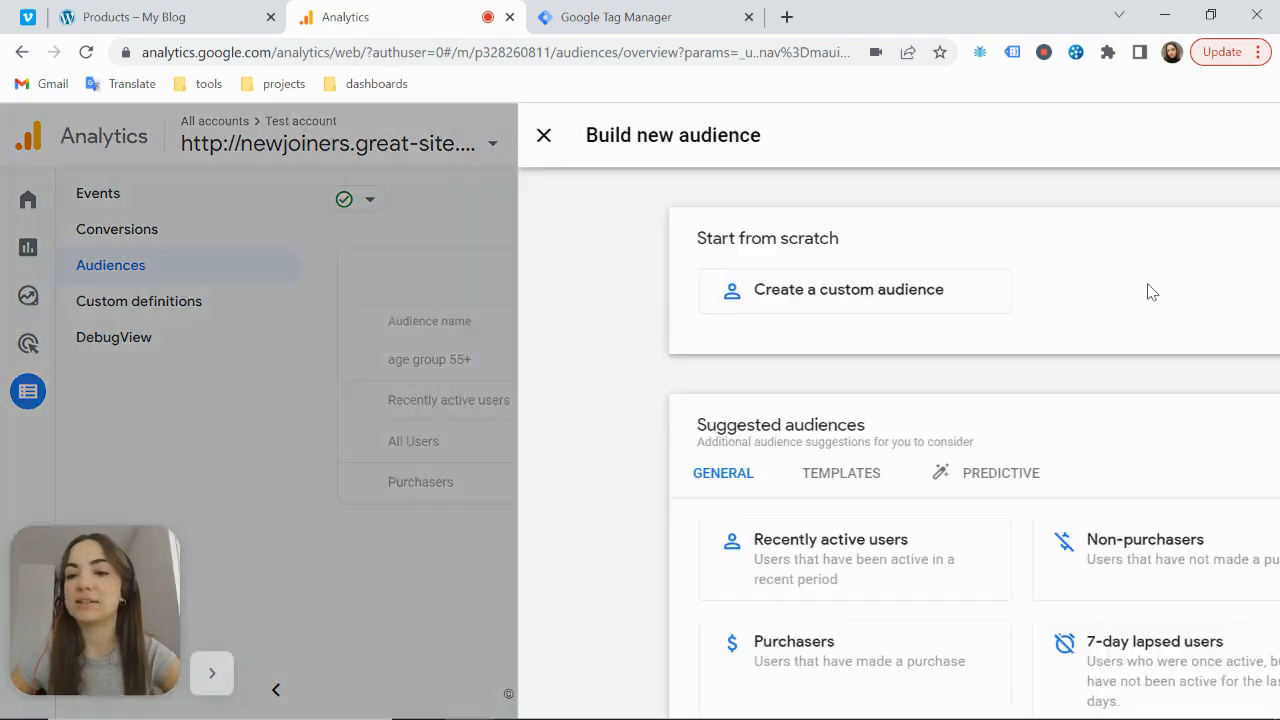
pyautogui.click(588, 482)
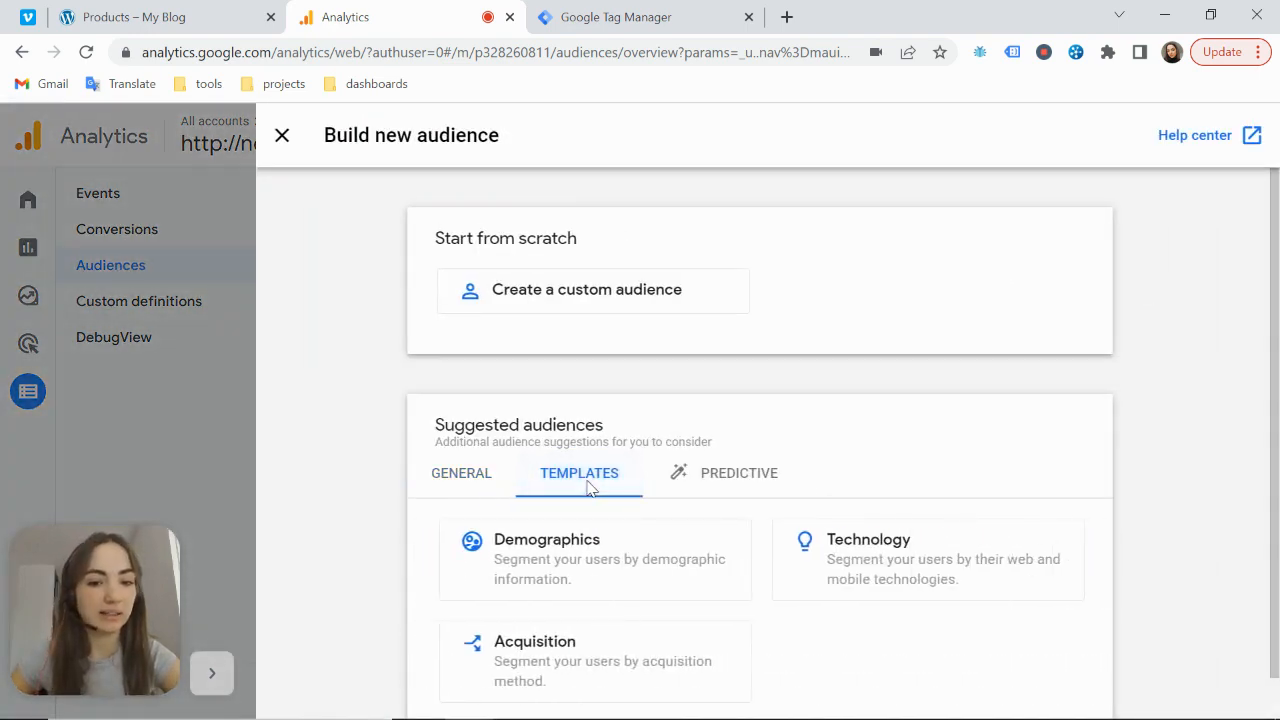
pyautogui.click(597, 571)
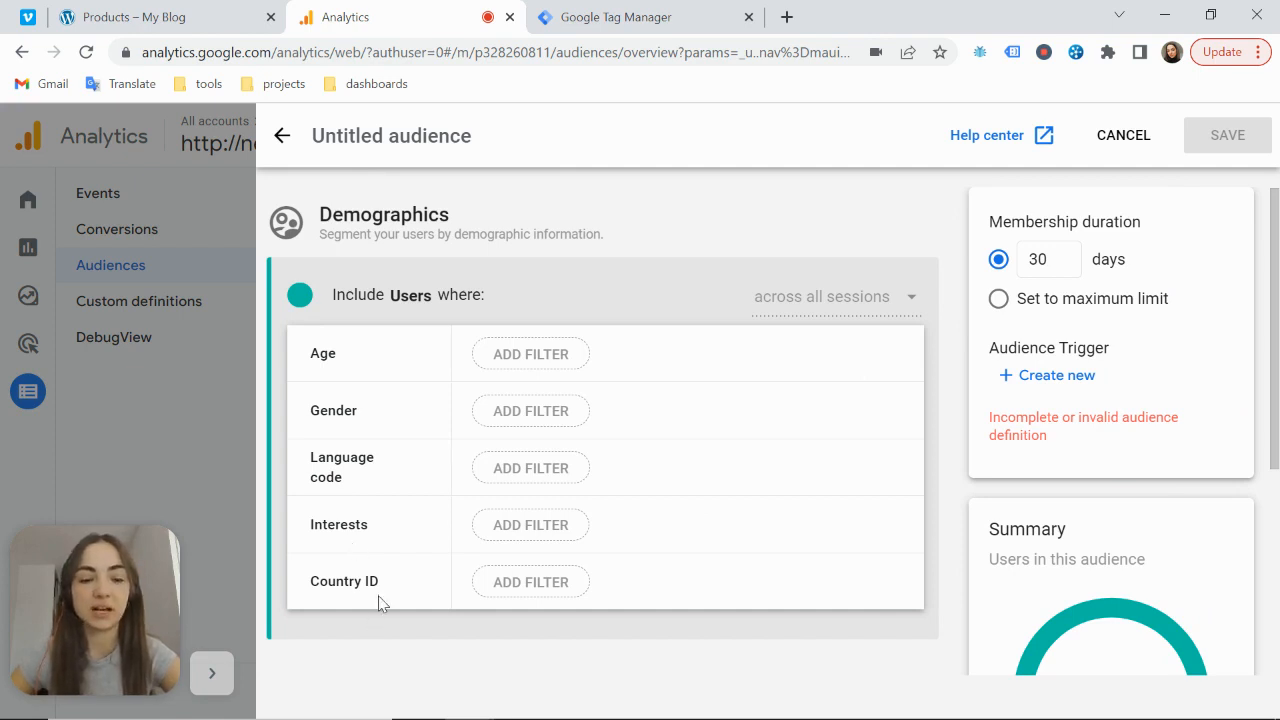
pyautogui.click(283, 138)
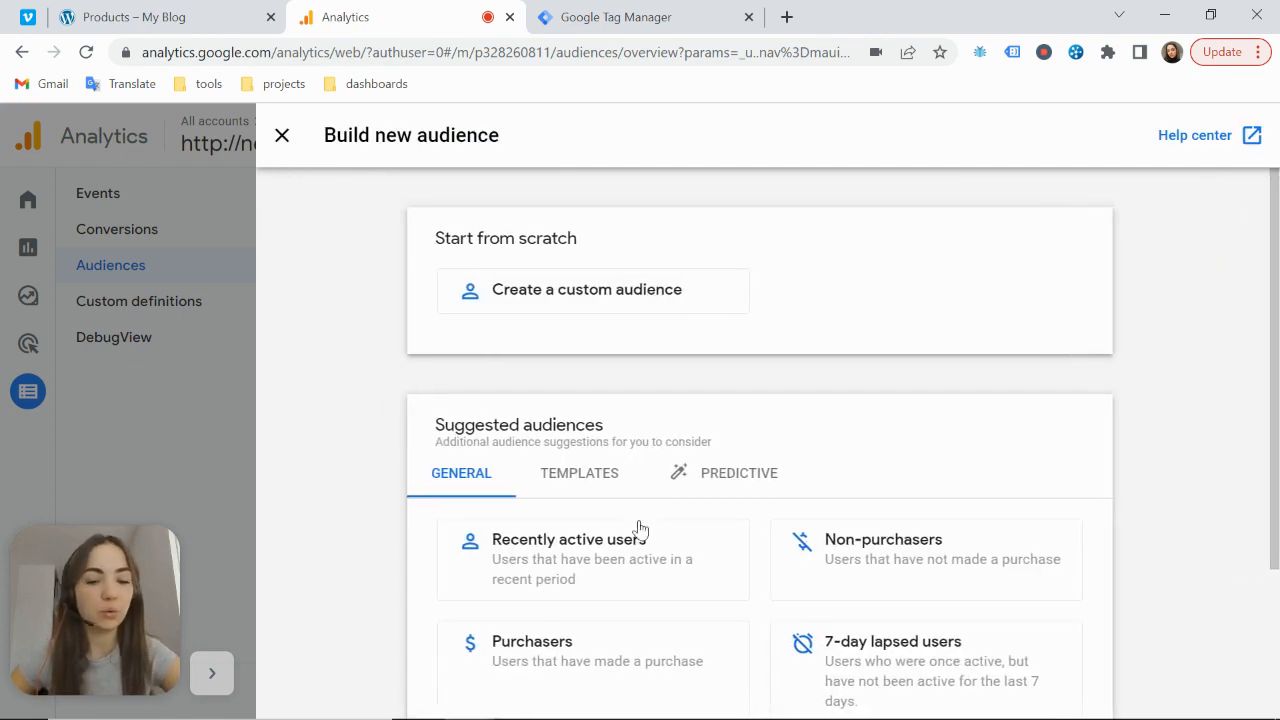
# Start the new audience from the Acquisition template.
pyautogui.scroll(-1, 622, 325)
pyautogui.click(600, 280)
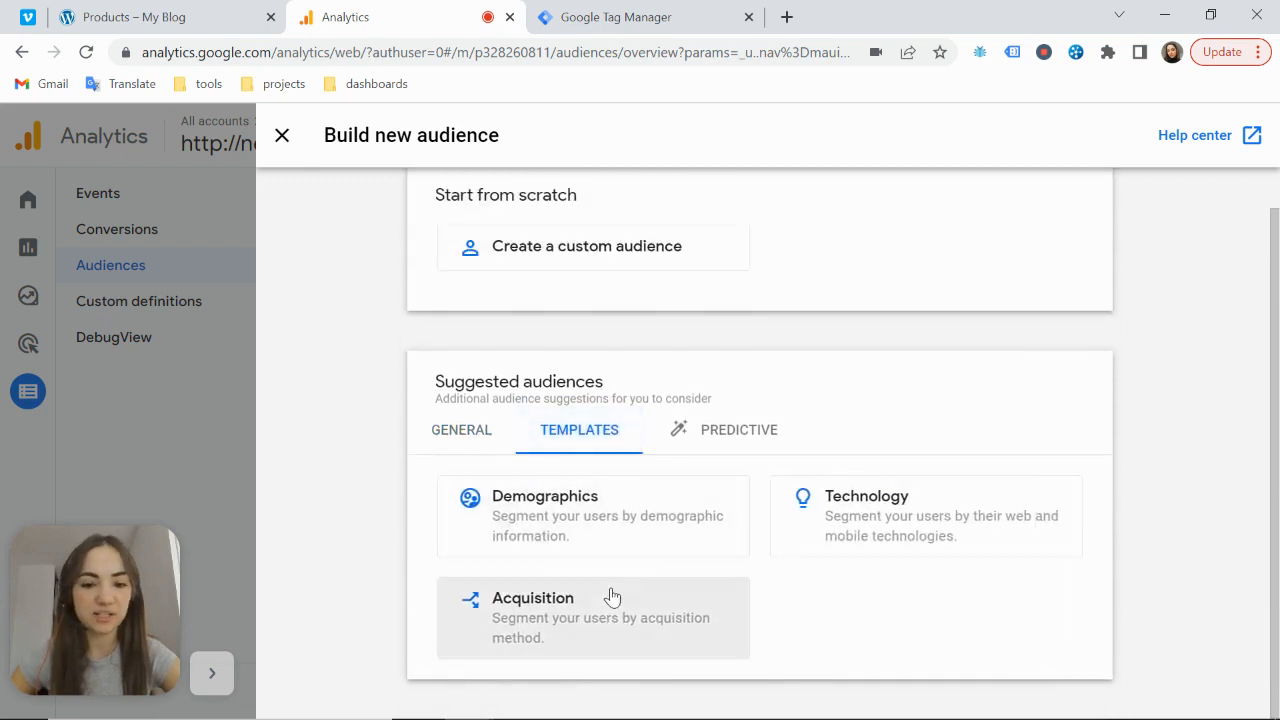
pyautogui.click(614, 597)
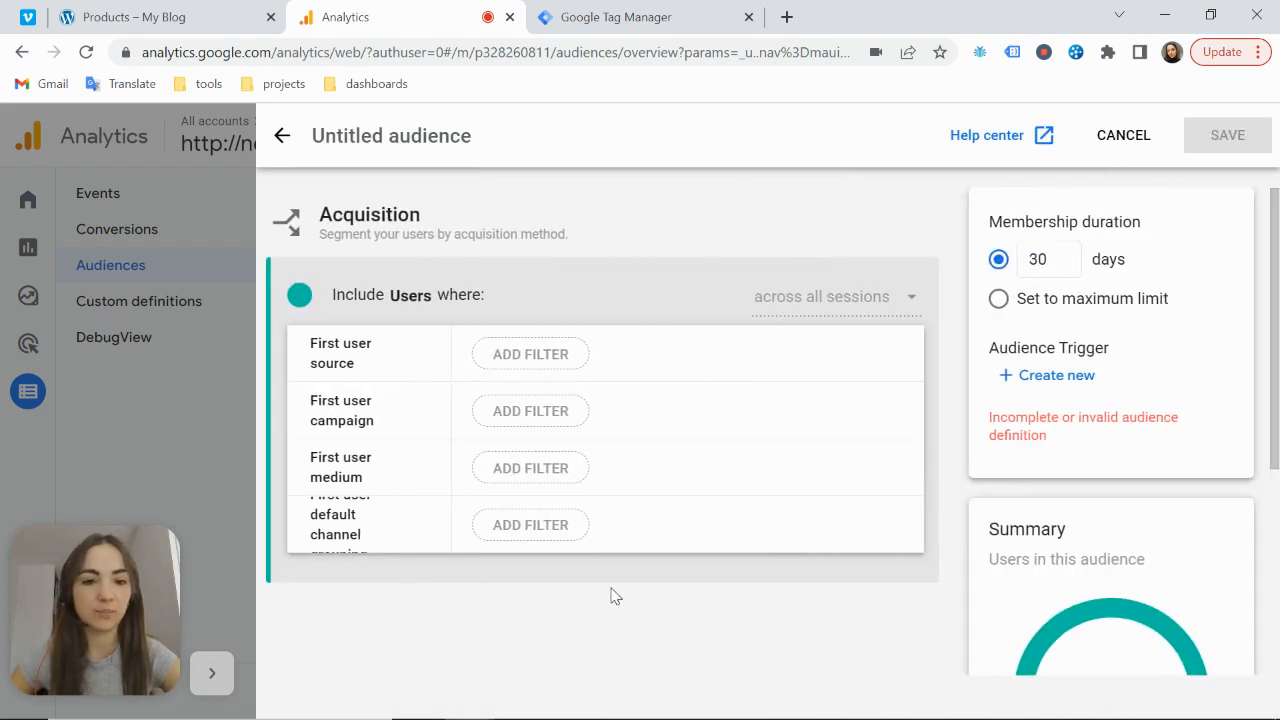
pyautogui.click(495, 362)
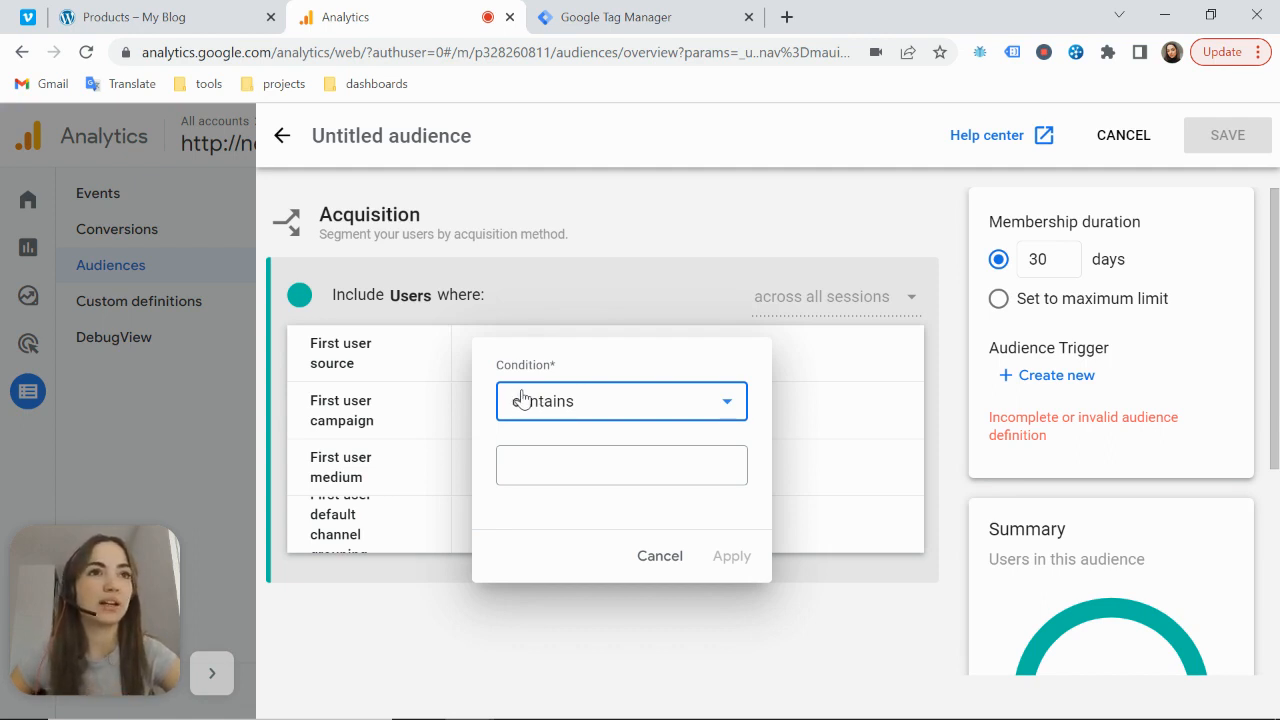
pyautogui.click(614, 465)
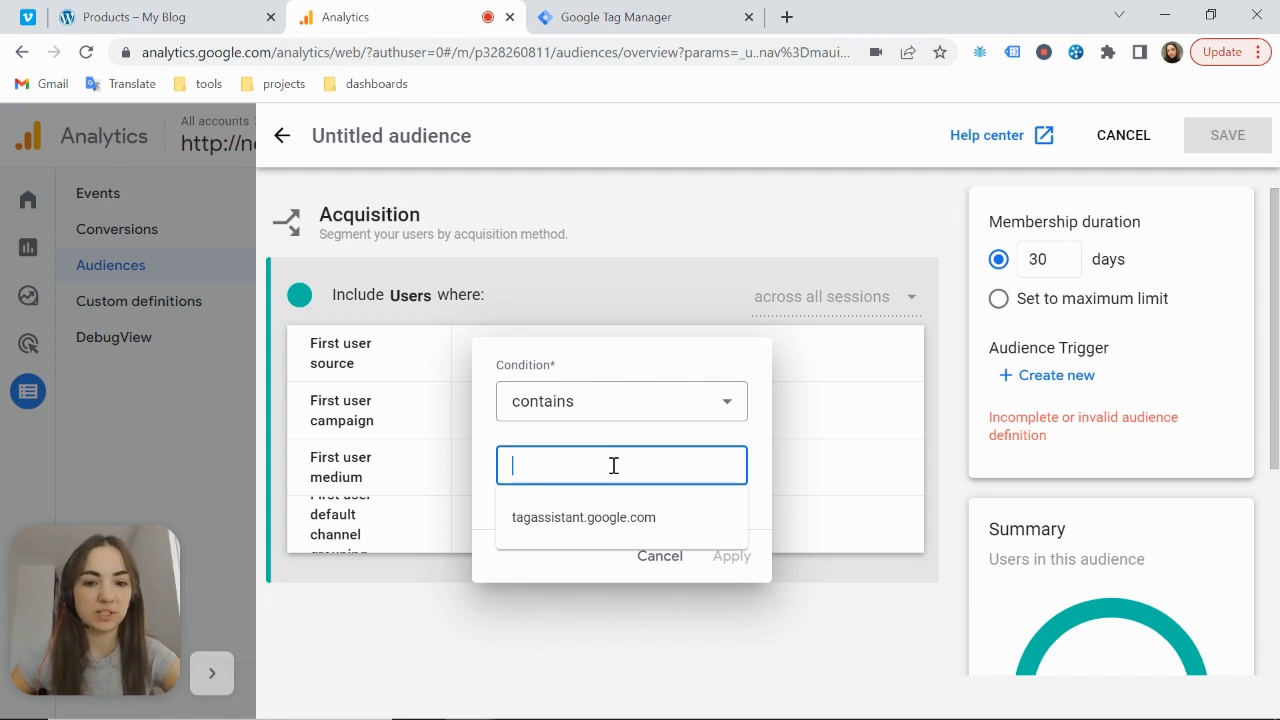
pyautogui.write('organic')
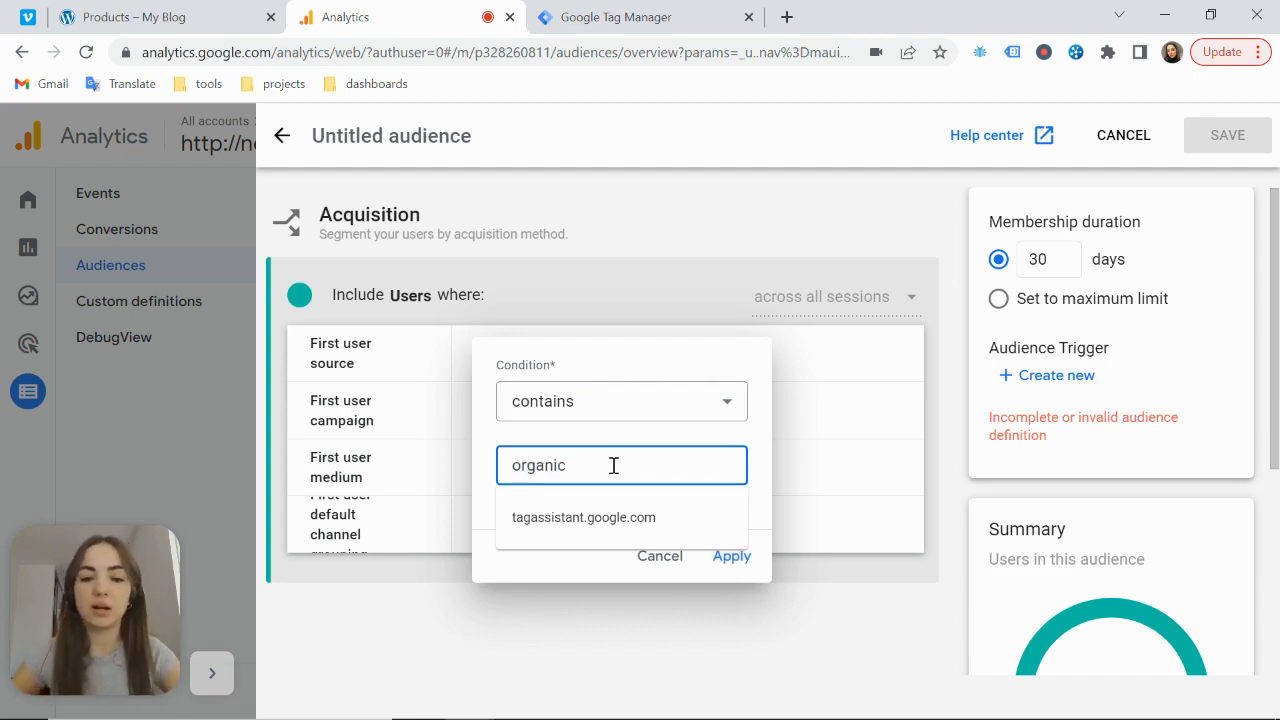
pyautogui.doubleClick(576, 467)
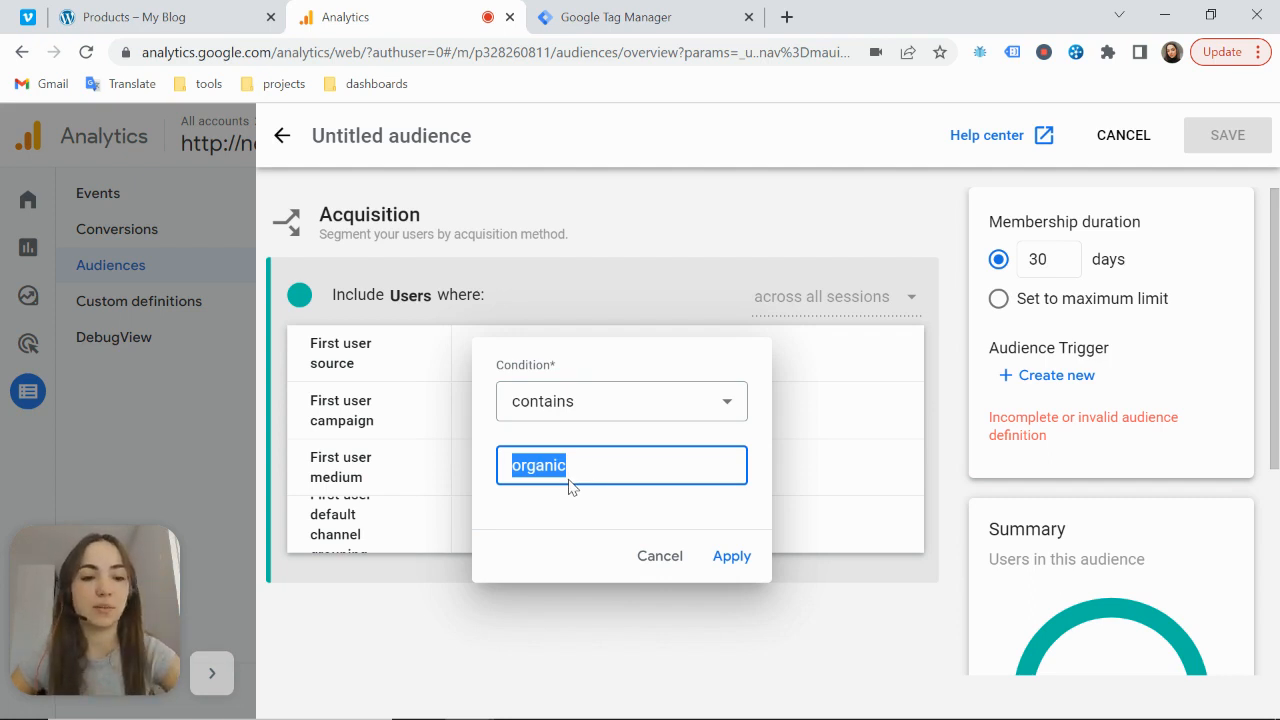
pyautogui.click(597, 476)
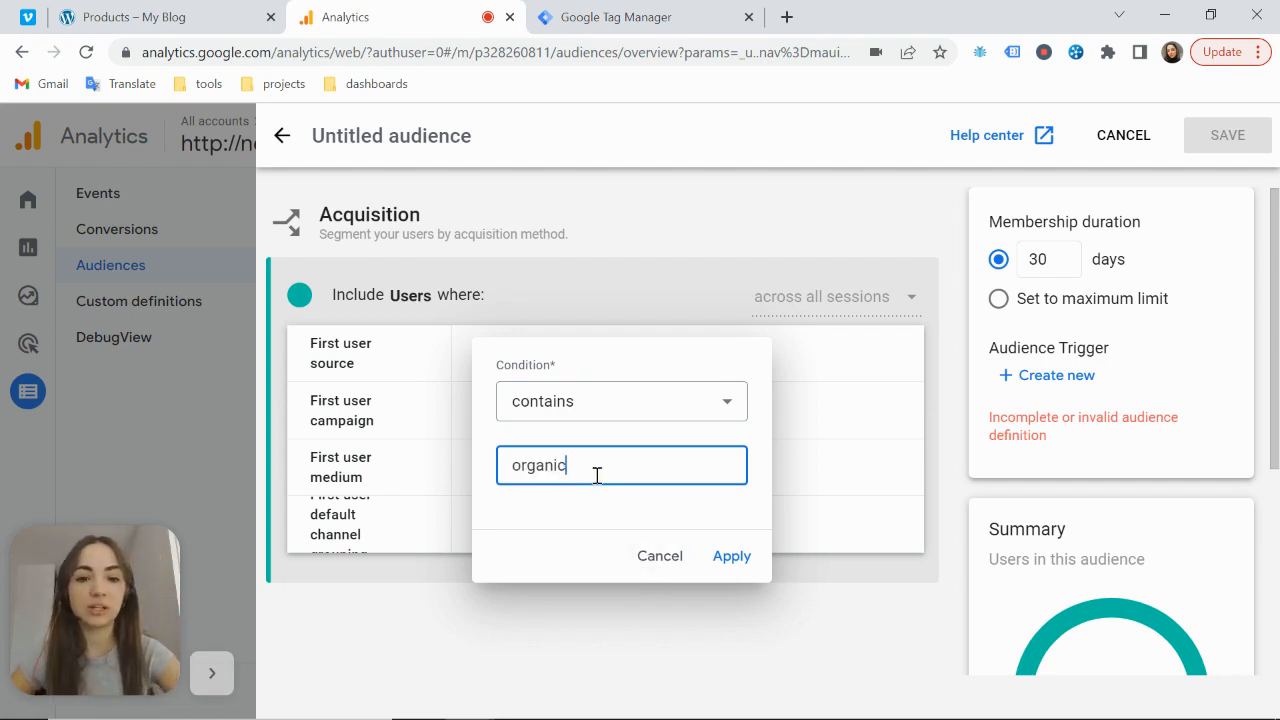
pyautogui.doubleClick(597, 476)
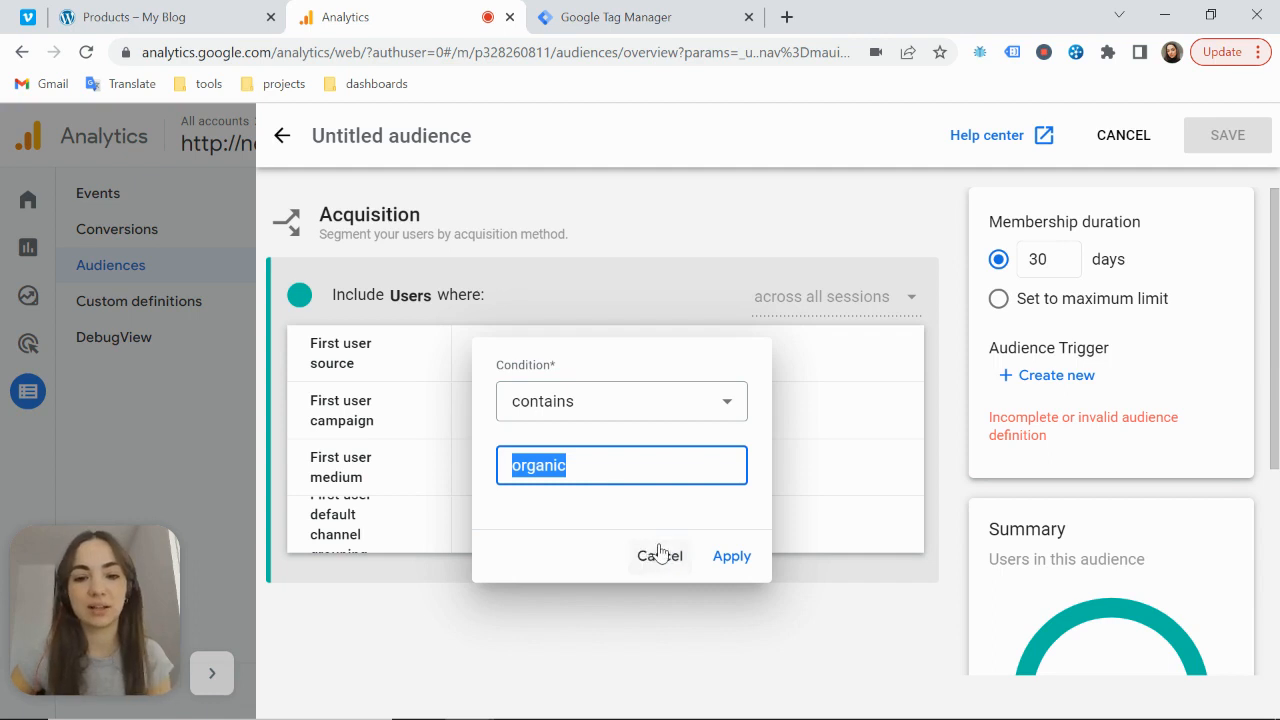
pyautogui.click(565, 401)
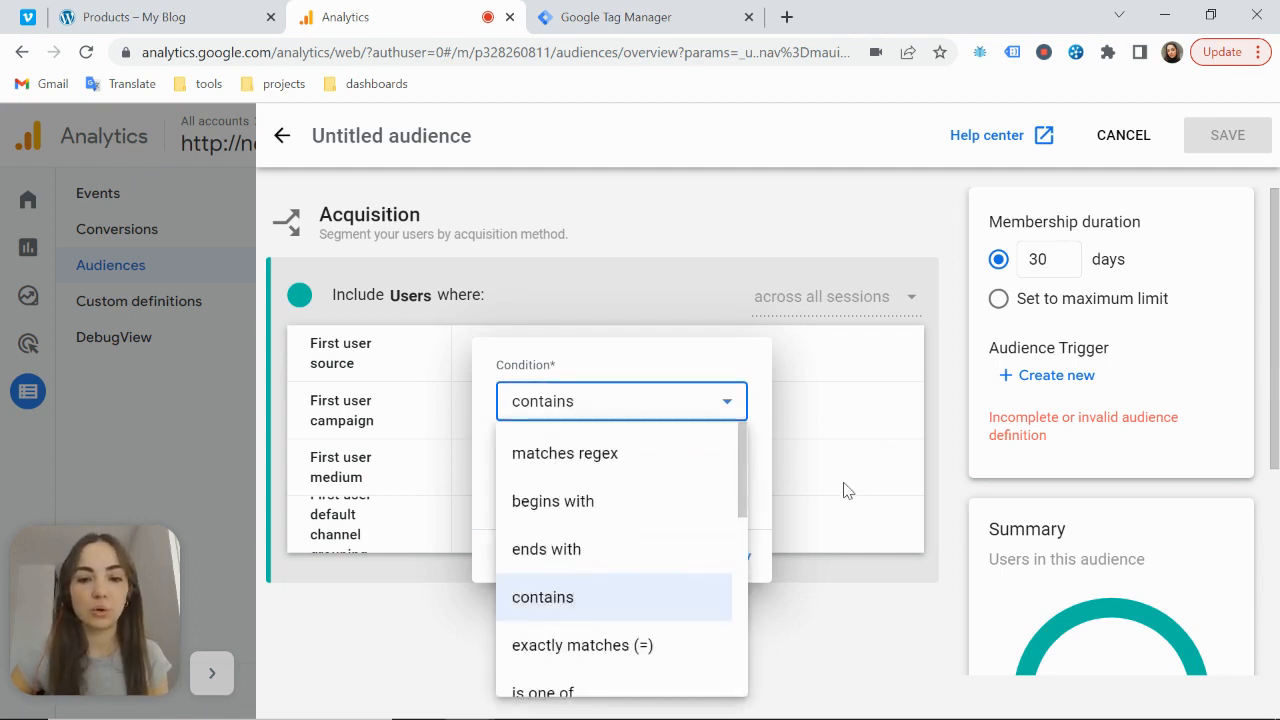
pyautogui.click(580, 451)
pyautogui.doubleClick(593, 462)
pyautogui.press('BackSpace')
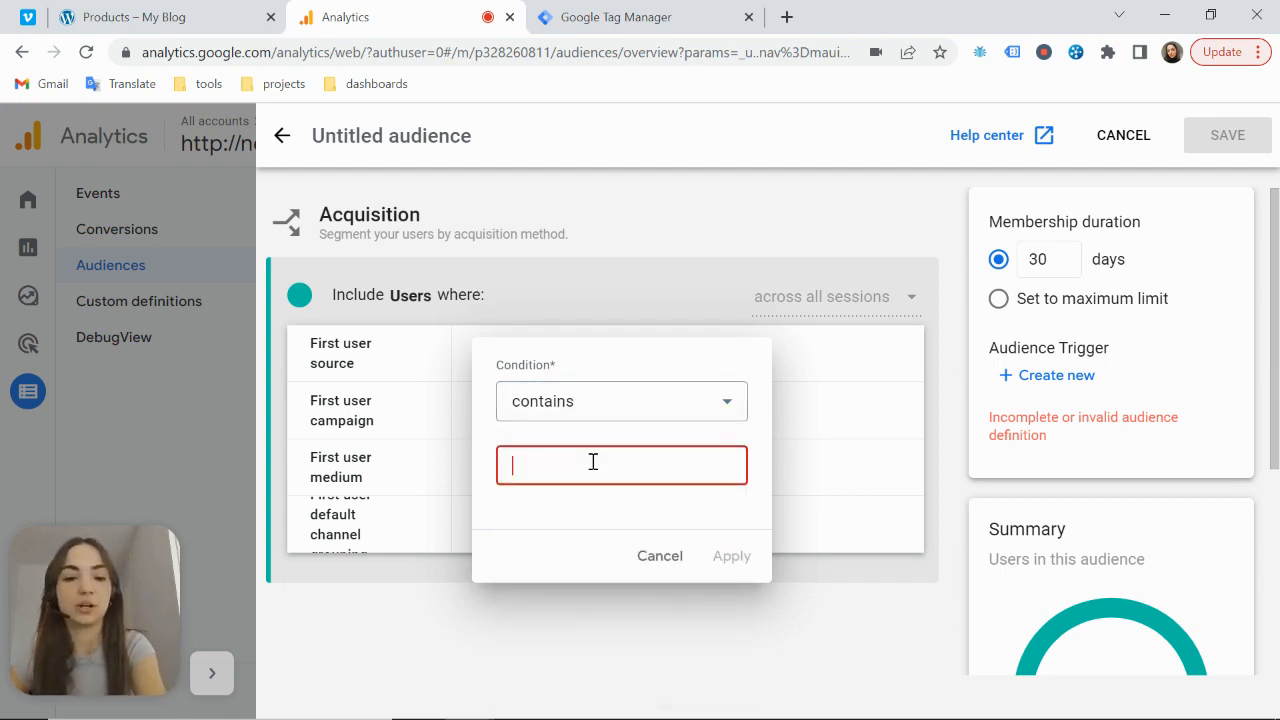
pyautogui.click(656, 556)
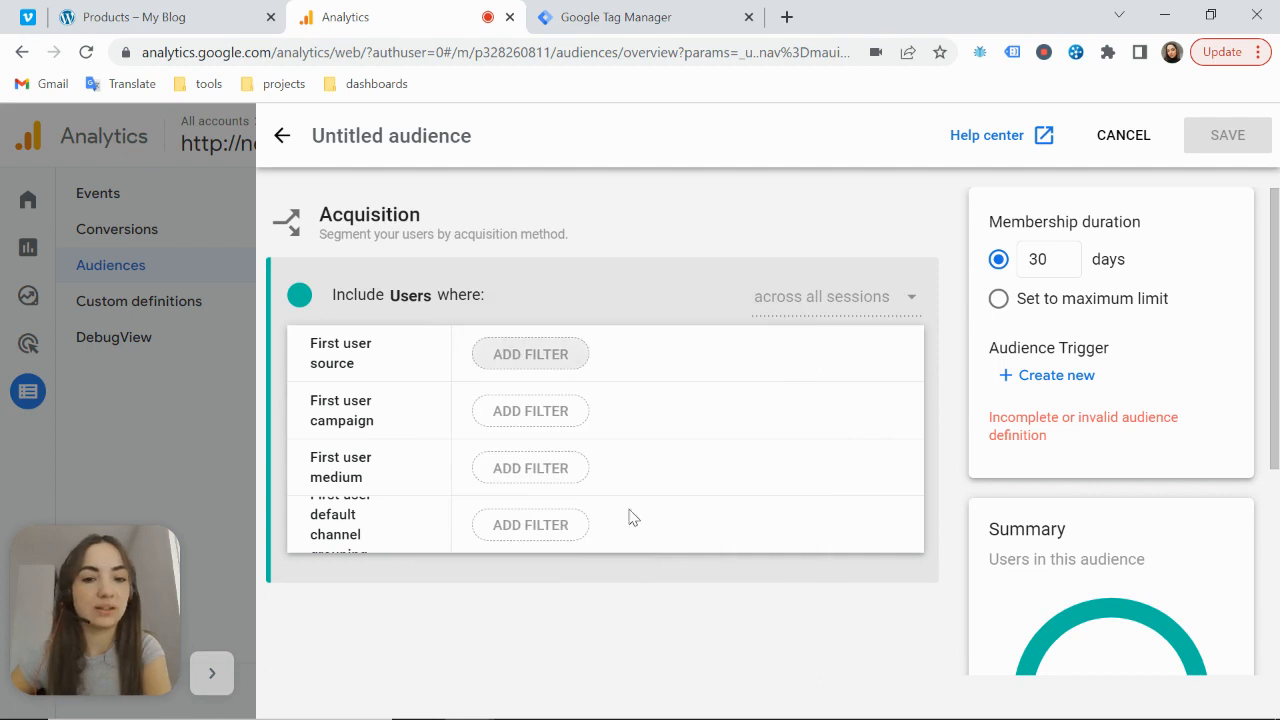
pyautogui.click(282, 140)
# Create a custom audience from scratch and include users with the add_to_cart event.
pyautogui.scroll(-1, 470, 384)
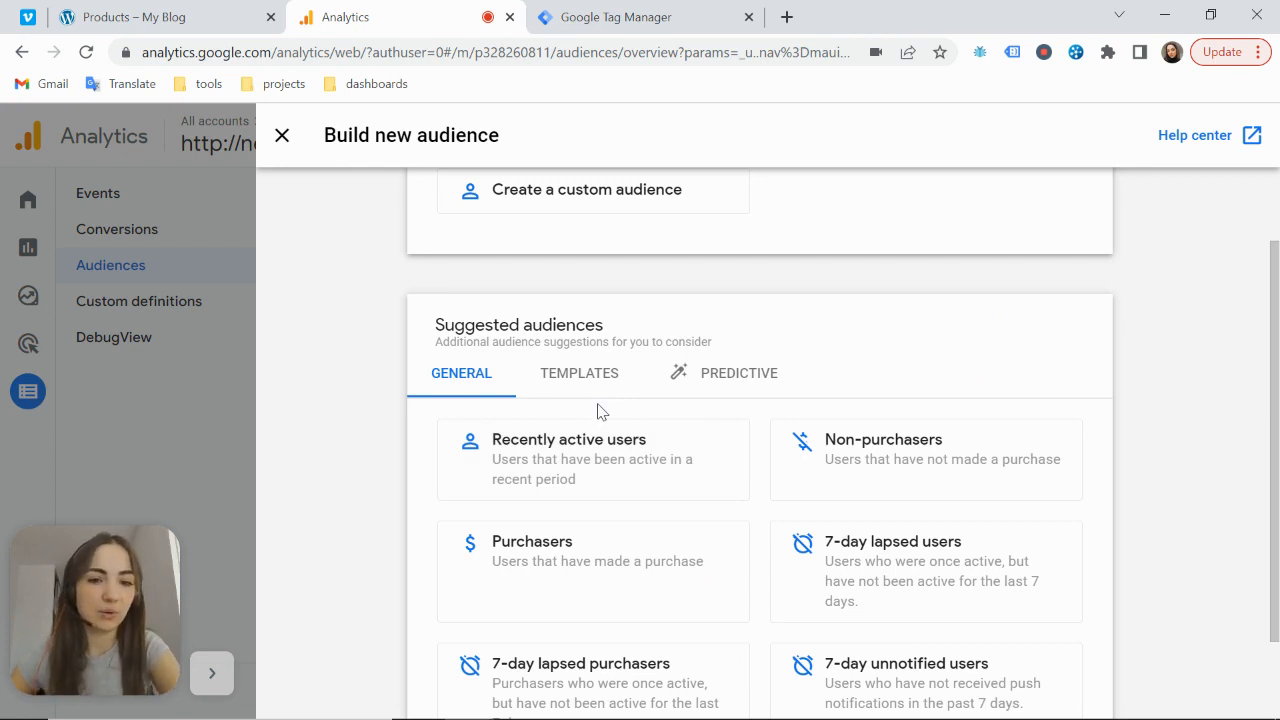
pyautogui.scroll(1, 615, 390)
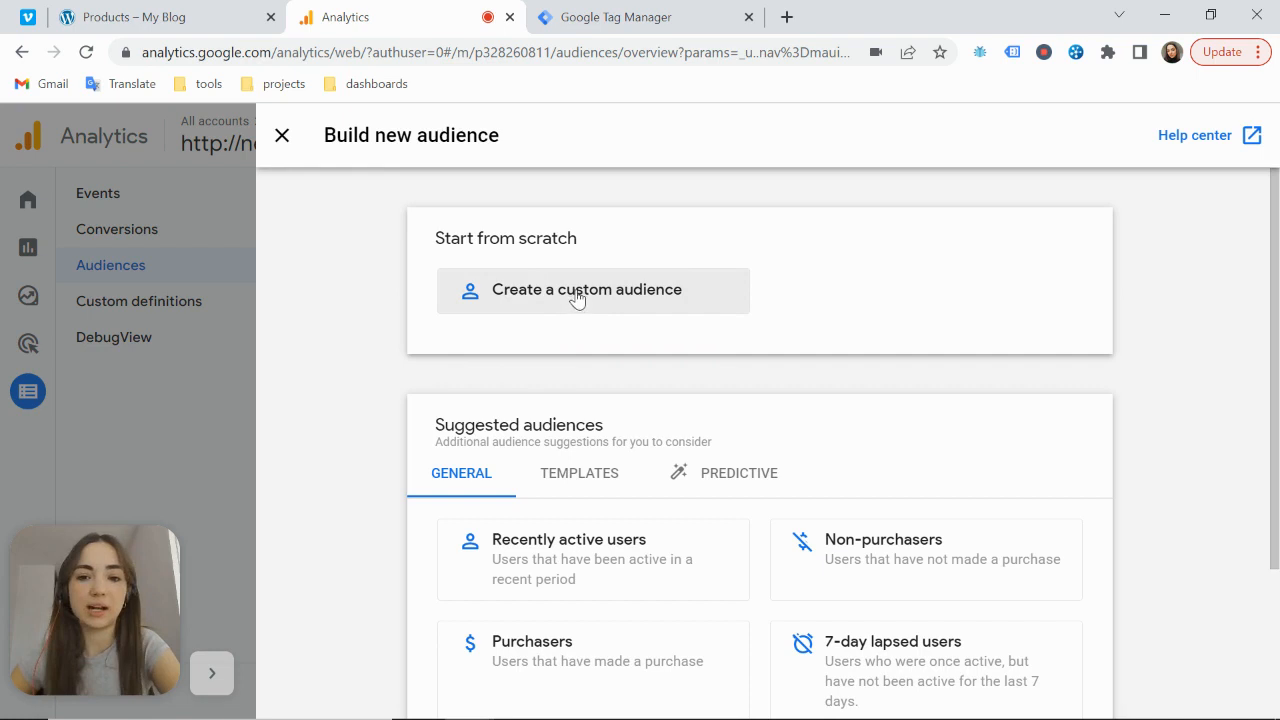
pyautogui.click(517, 289)
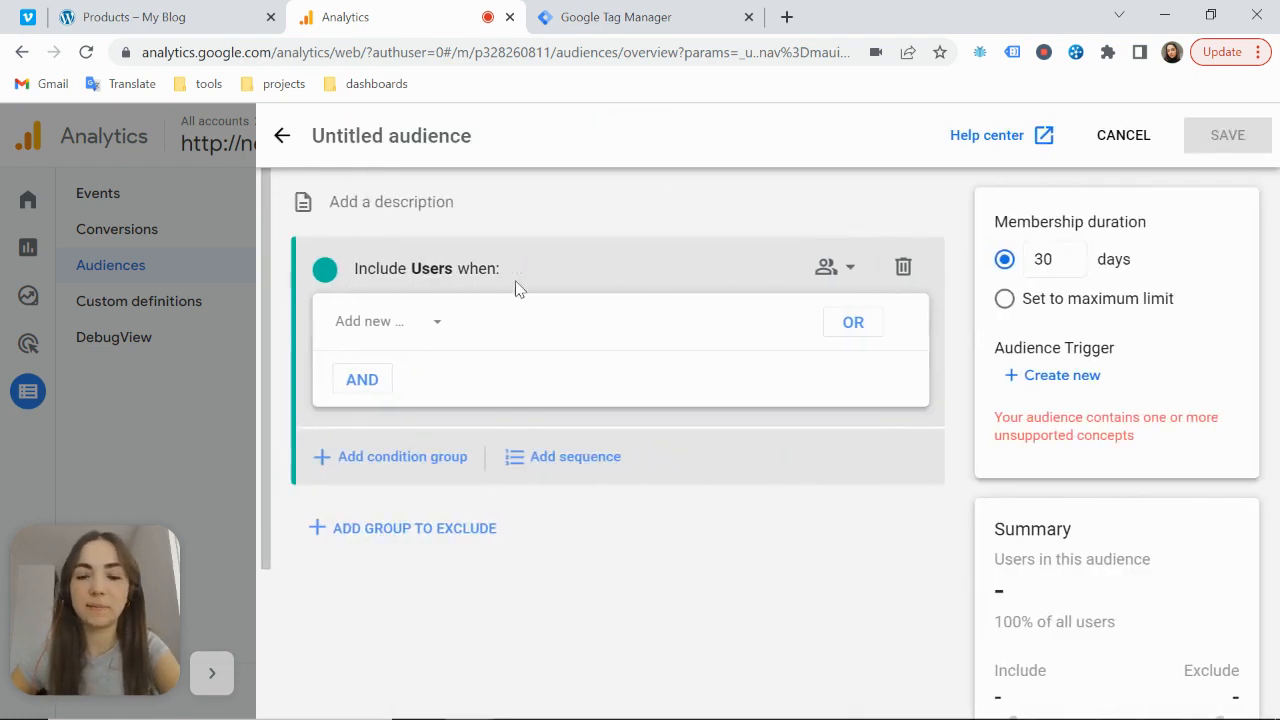
pyautogui.click(390, 333)
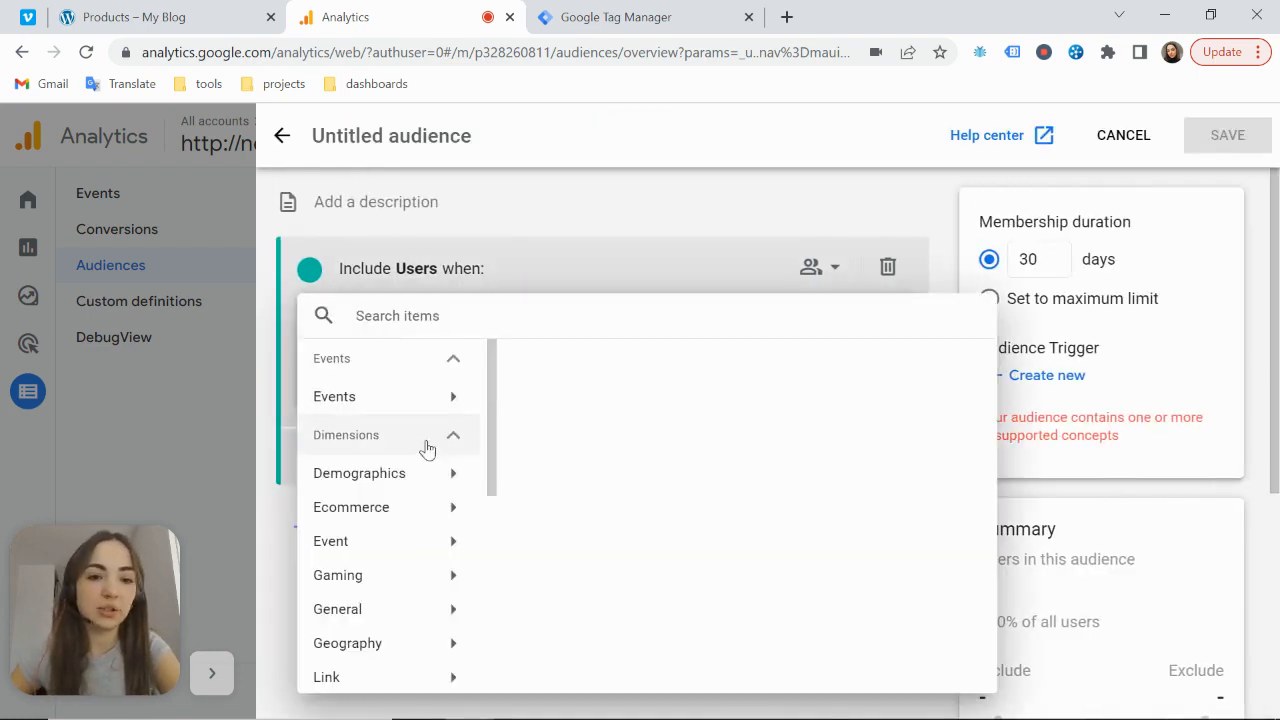
pyautogui.scroll(-5, 427, 449)
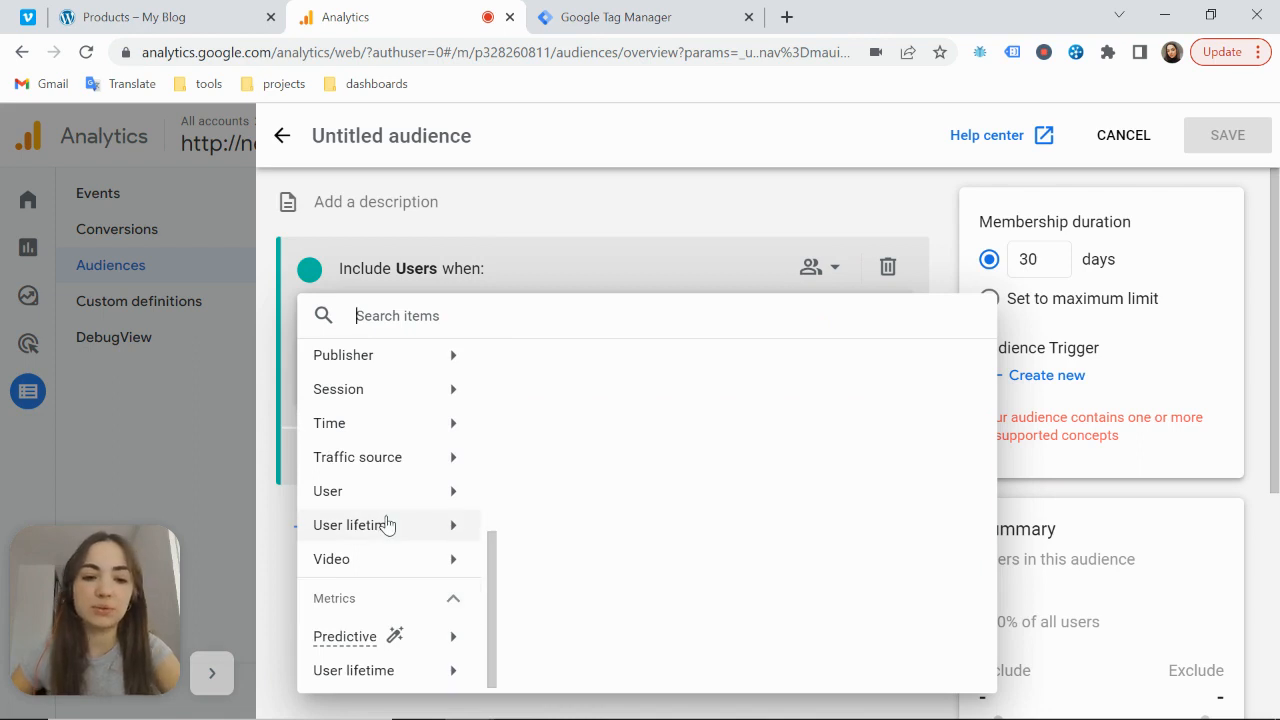
pyautogui.scroll(5, 389, 530)
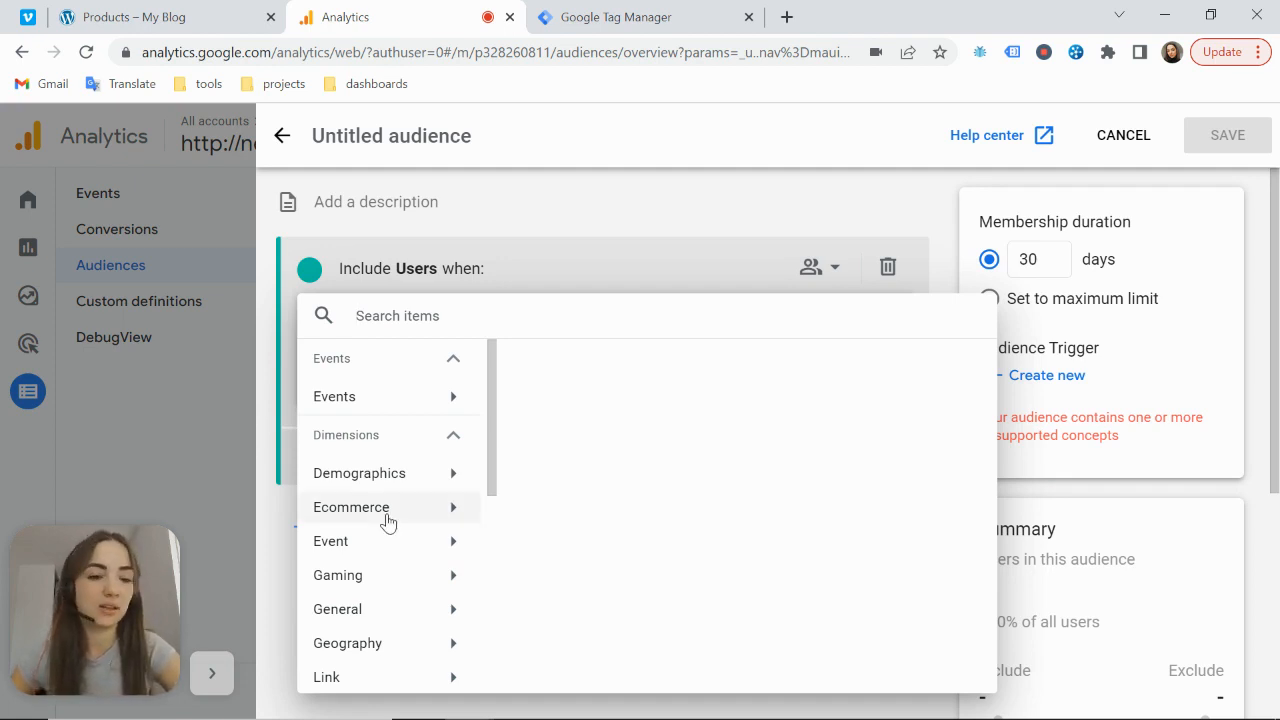
pyautogui.click(418, 401)
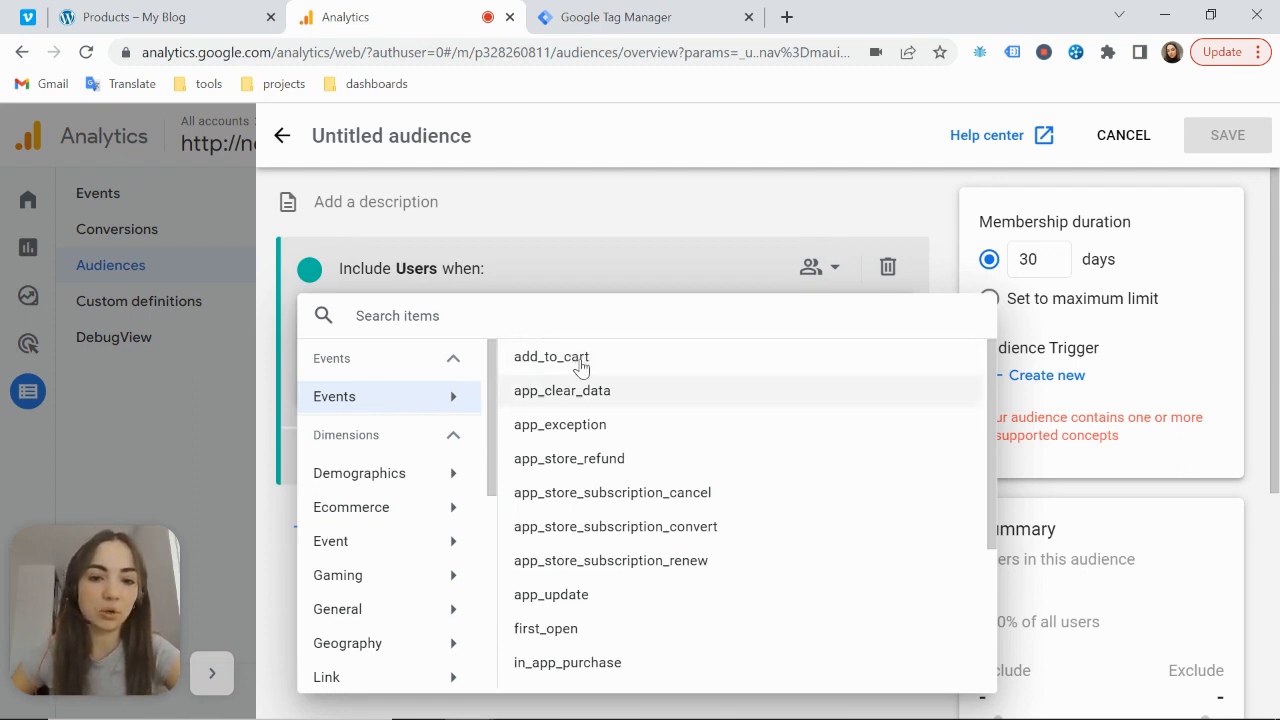
pyautogui.click(538, 356)
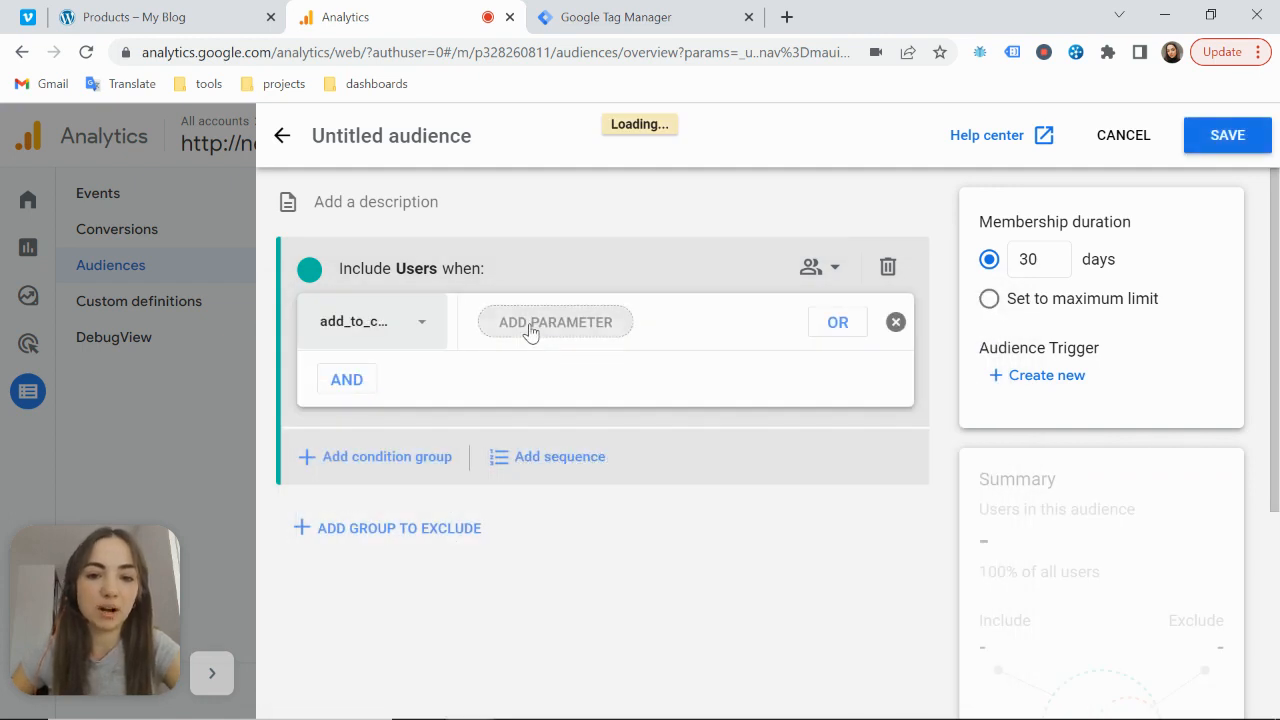
# Add the Event count parameter with the condition > 0 to the add_to_cart event.
pyautogui.click(530, 332)
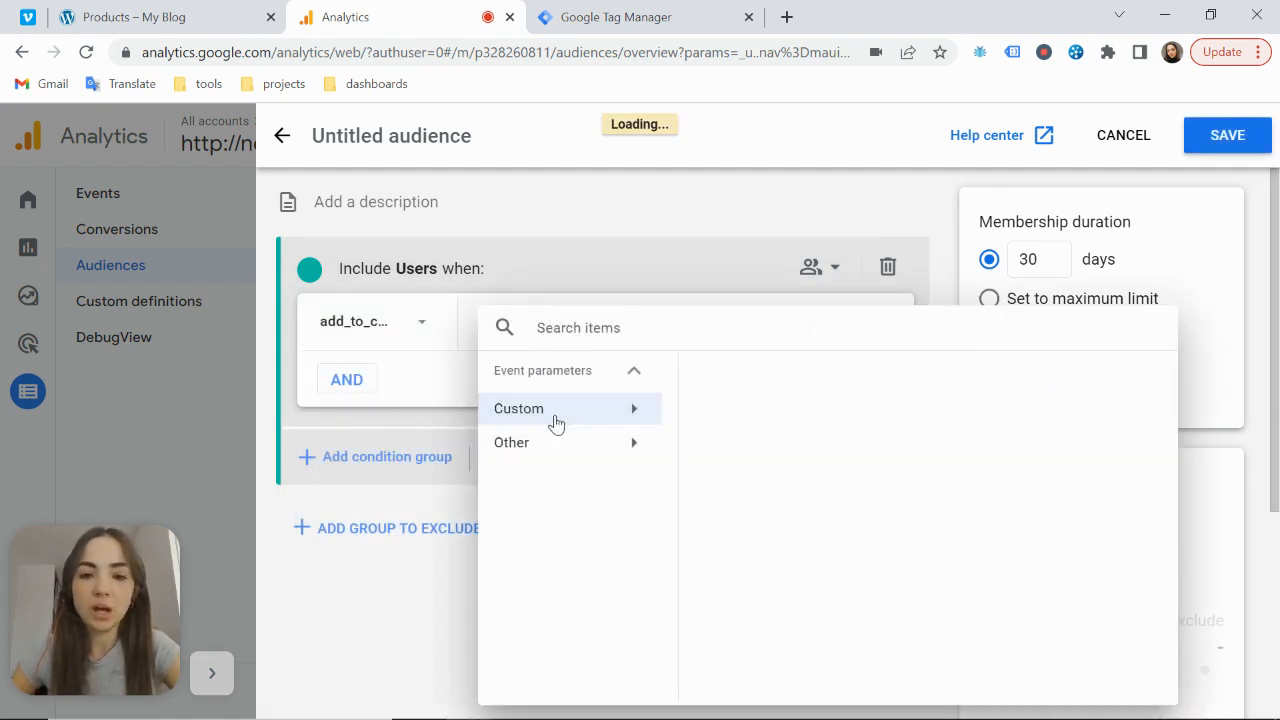
pyautogui.click(614, 455)
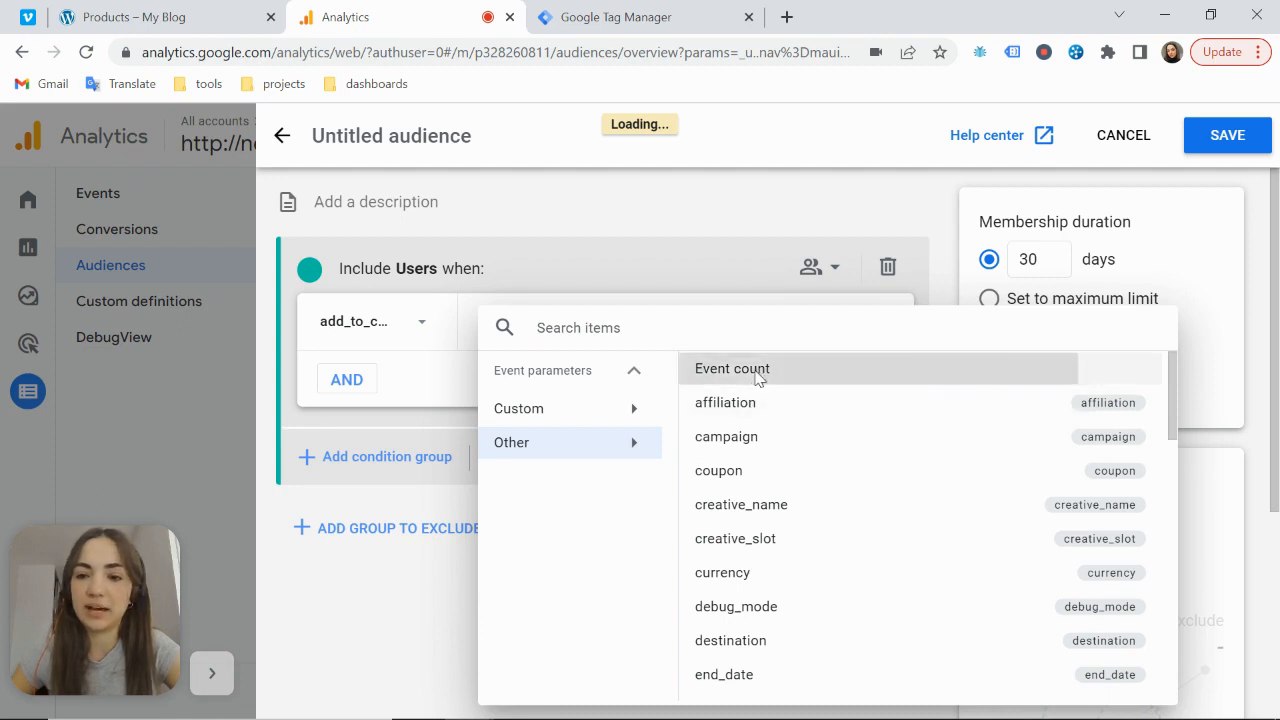
pyautogui.click(757, 373)
pyautogui.click(597, 473)
pyautogui.click(738, 594)
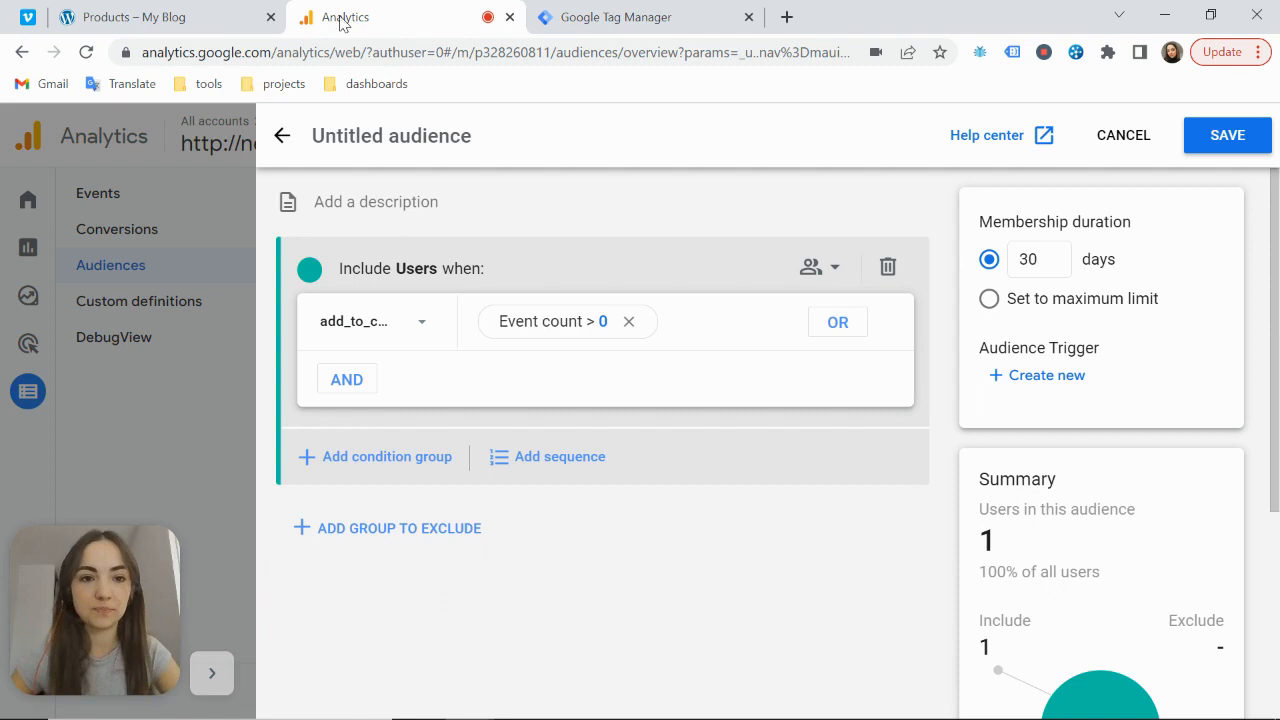
# Name the audience "who added to the cart at least 1 prod".
pyautogui.click(407, 138)
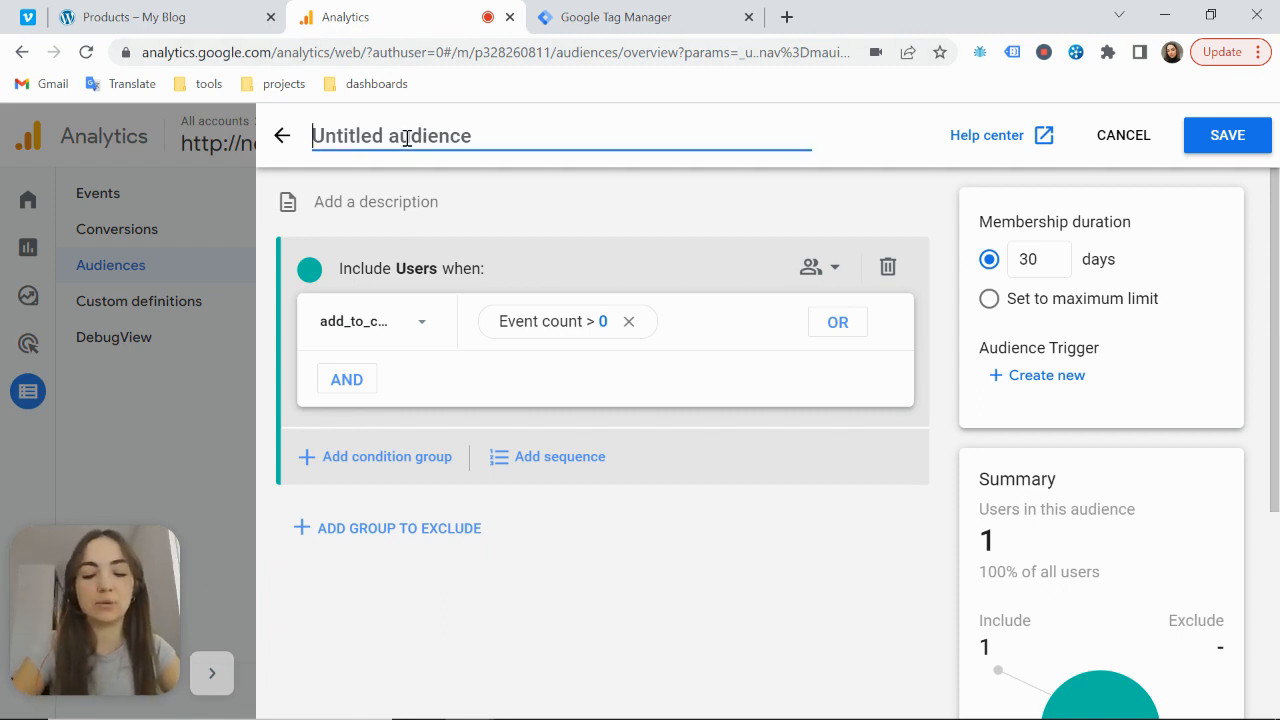
pyautogui.write('who added to ')
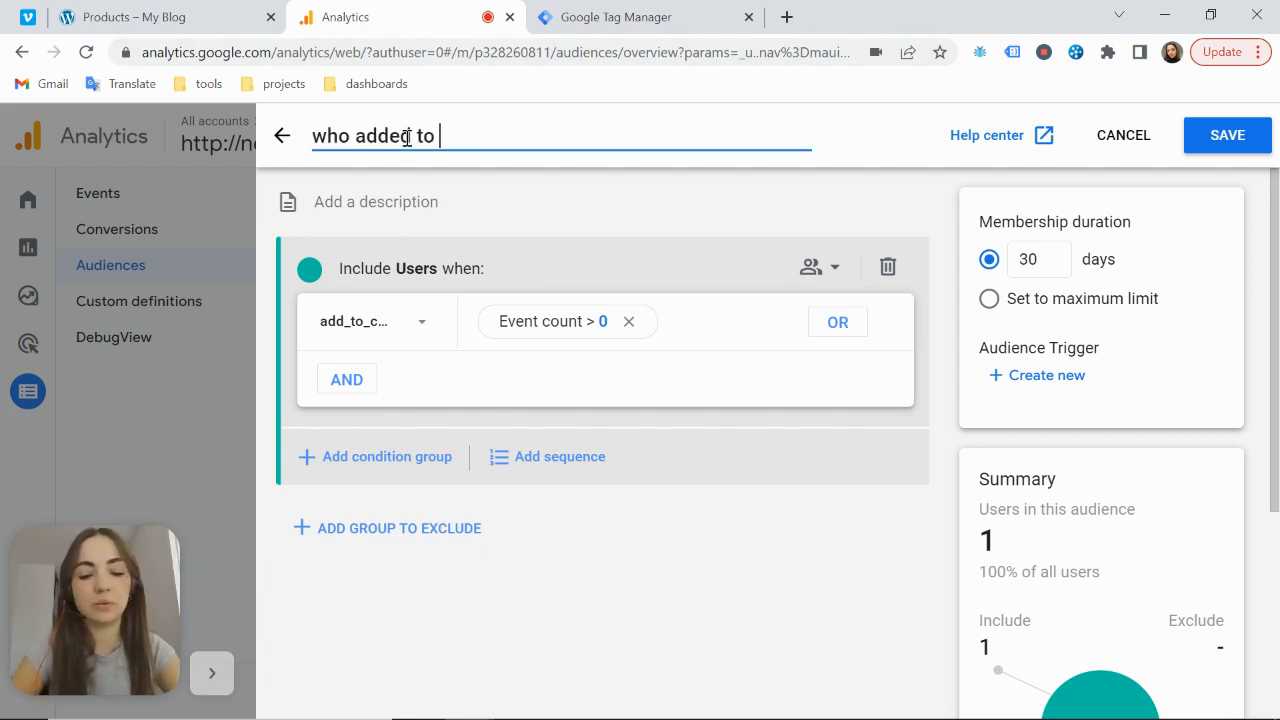
pyautogui.write('the cart 1 pro')
pyautogui.press('BackSpace')
pyautogui.press('BackSpace')
pyautogui.press('BackSpace')
pyautogui.press('BackSpace')
pyautogui.press('BackSpace')
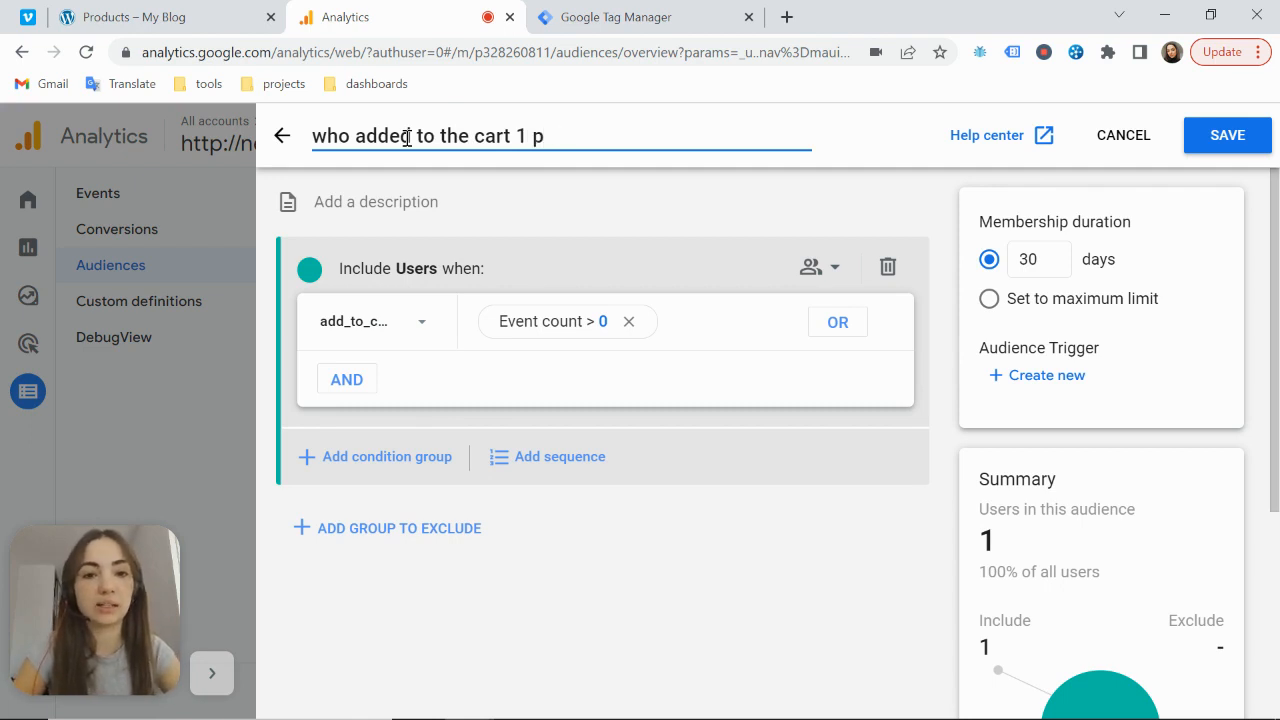
pyautogui.write('at le')
pyautogui.write('ast 1')
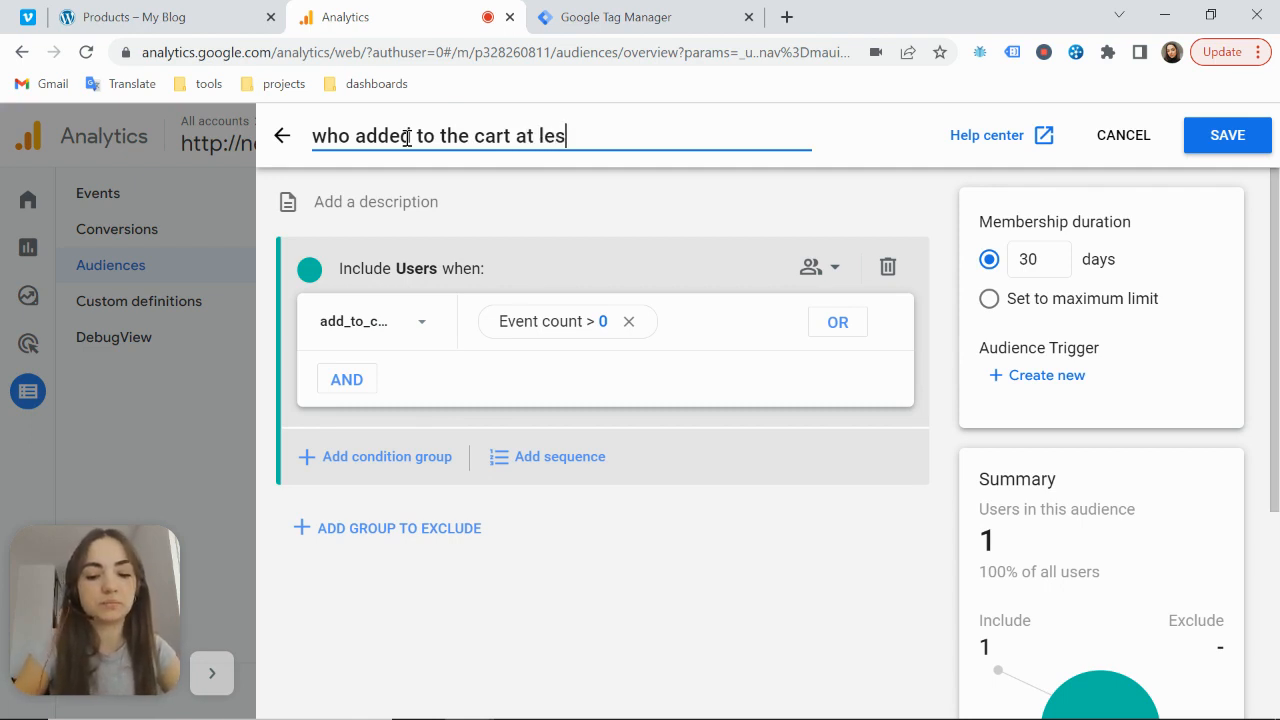
pyautogui.write(' prod')
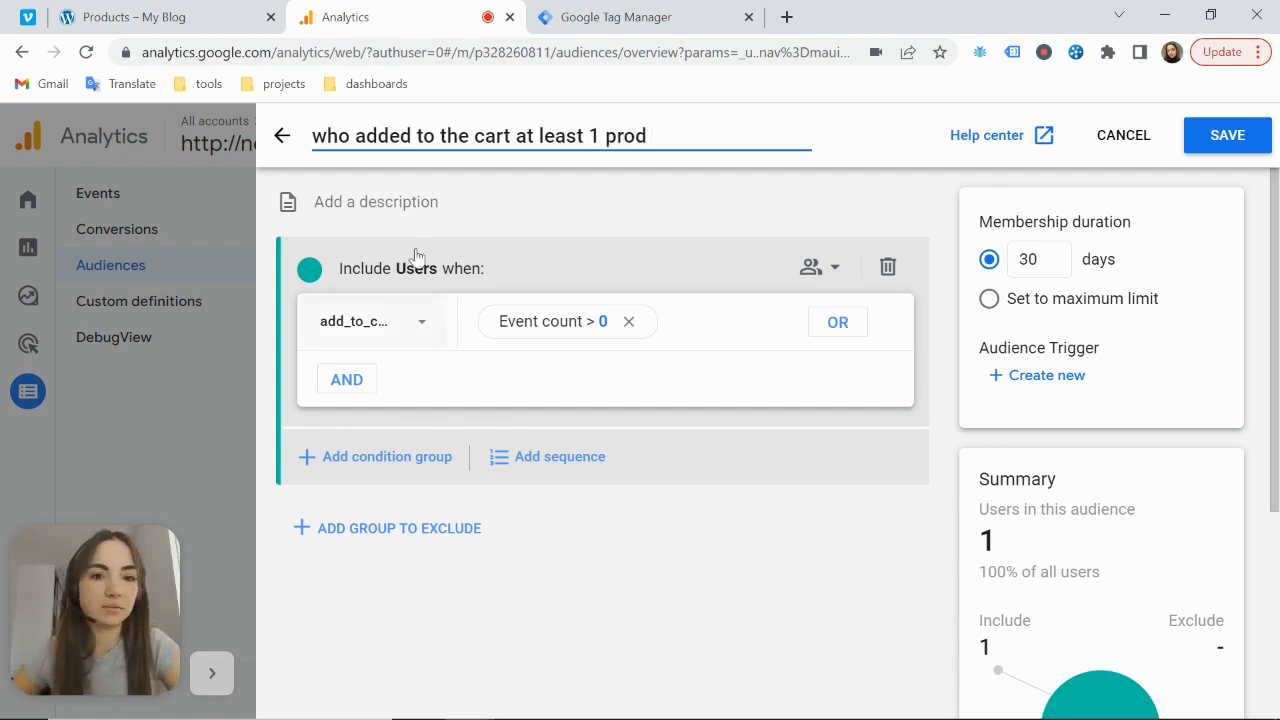
# Review the number of users and sessions in the audience summary and save the audience.
pyautogui.scroll(-3, 1052, 447)
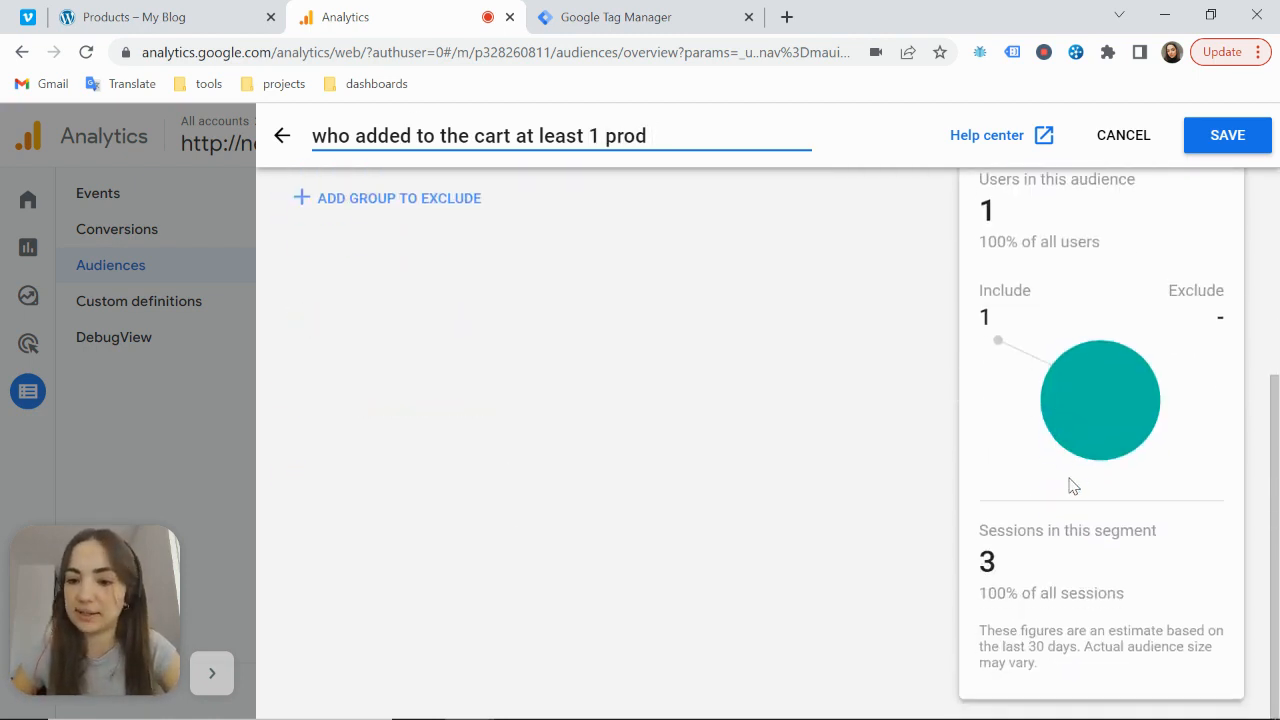
pyautogui.click(988, 563)
pyautogui.doubleClick(988, 563)
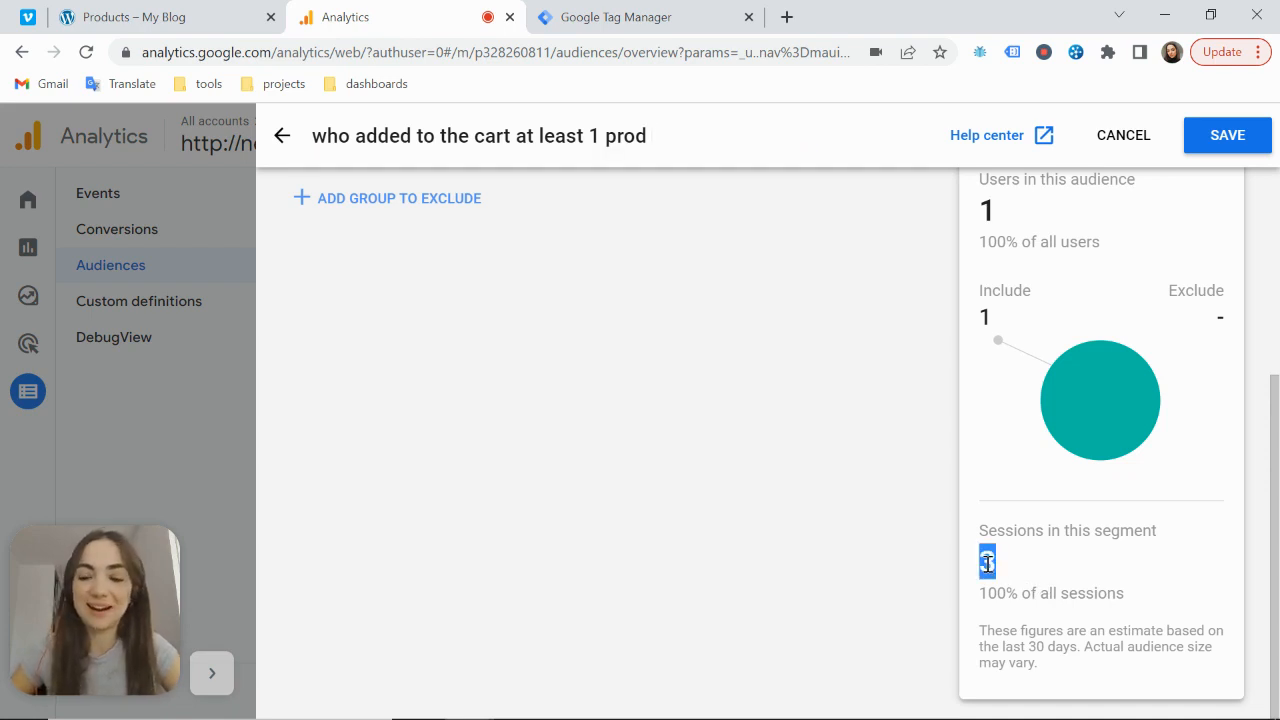
pyautogui.scroll(1, 1135, 530)
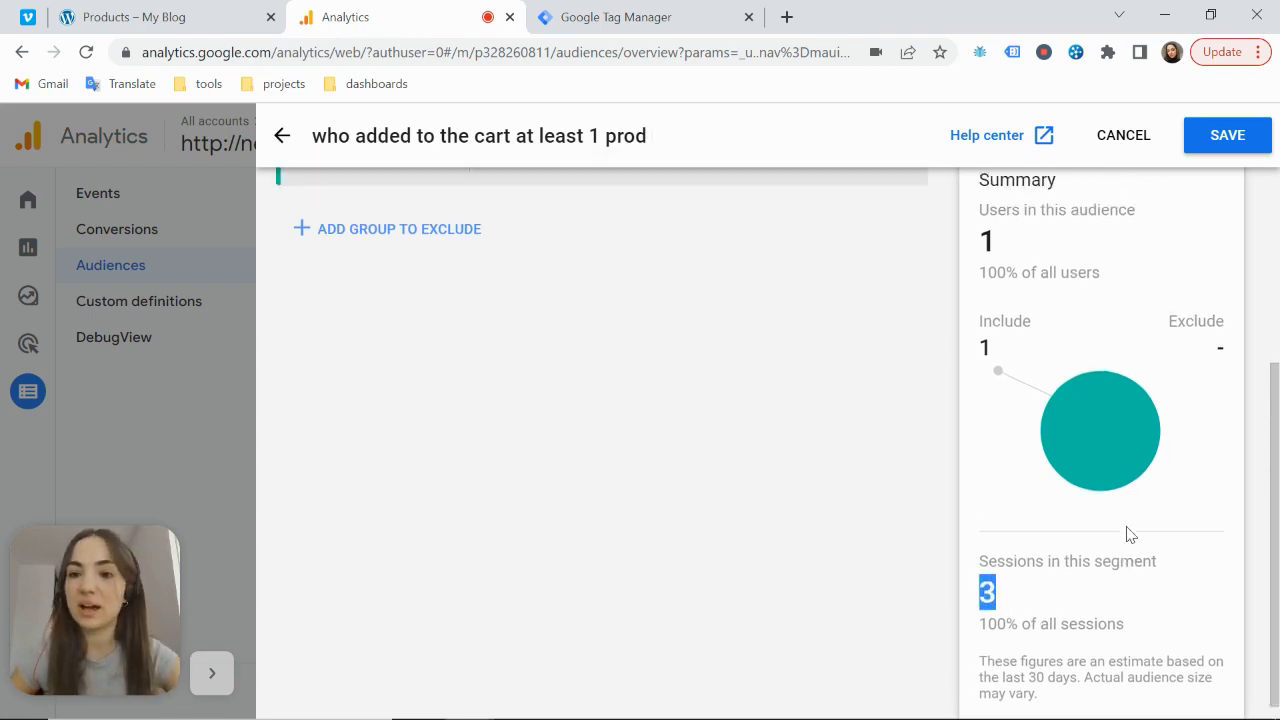
pyautogui.doubleClick(986, 311)
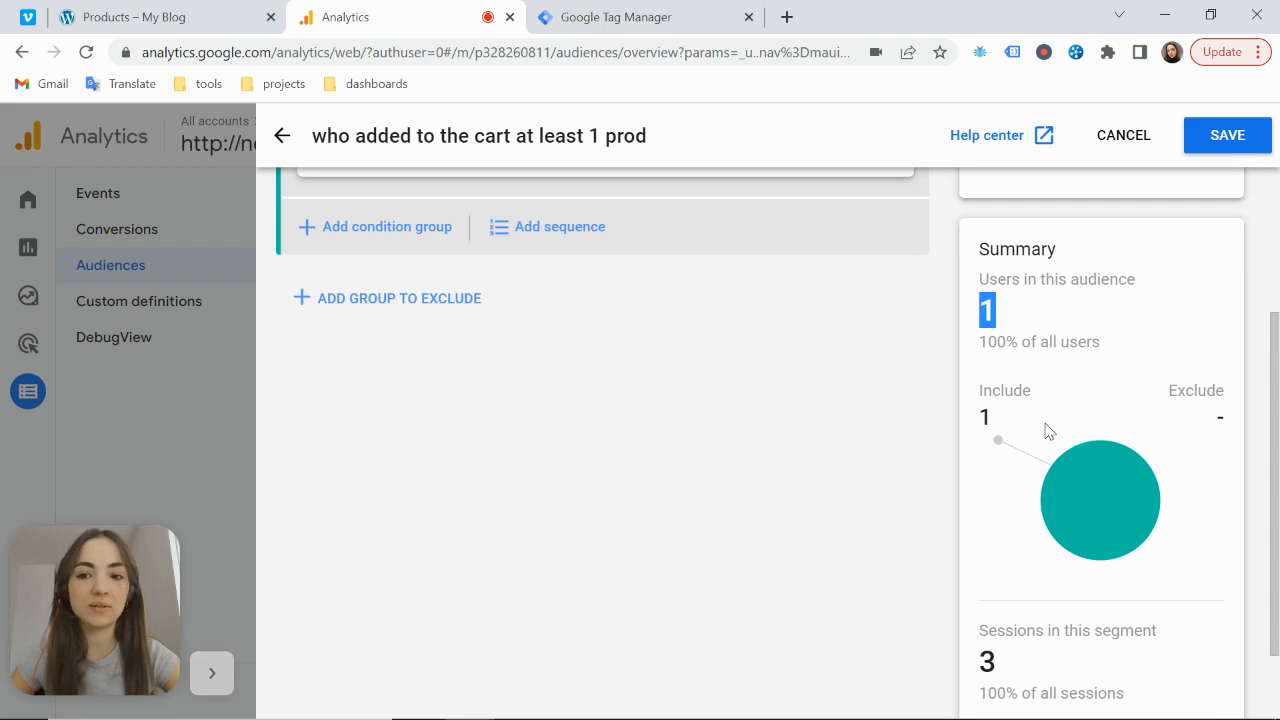
pyautogui.doubleClick(986, 662)
pyautogui.doubleClick(984, 311)
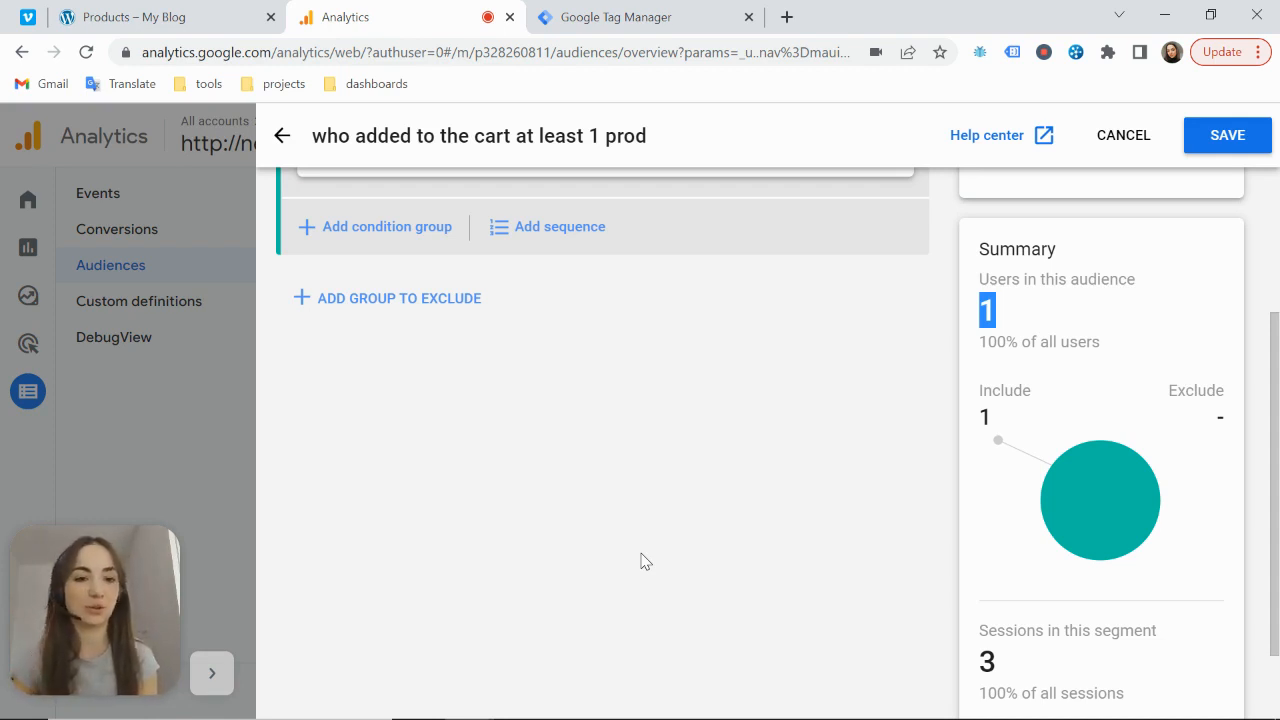
pyautogui.scroll(2, 466, 309)
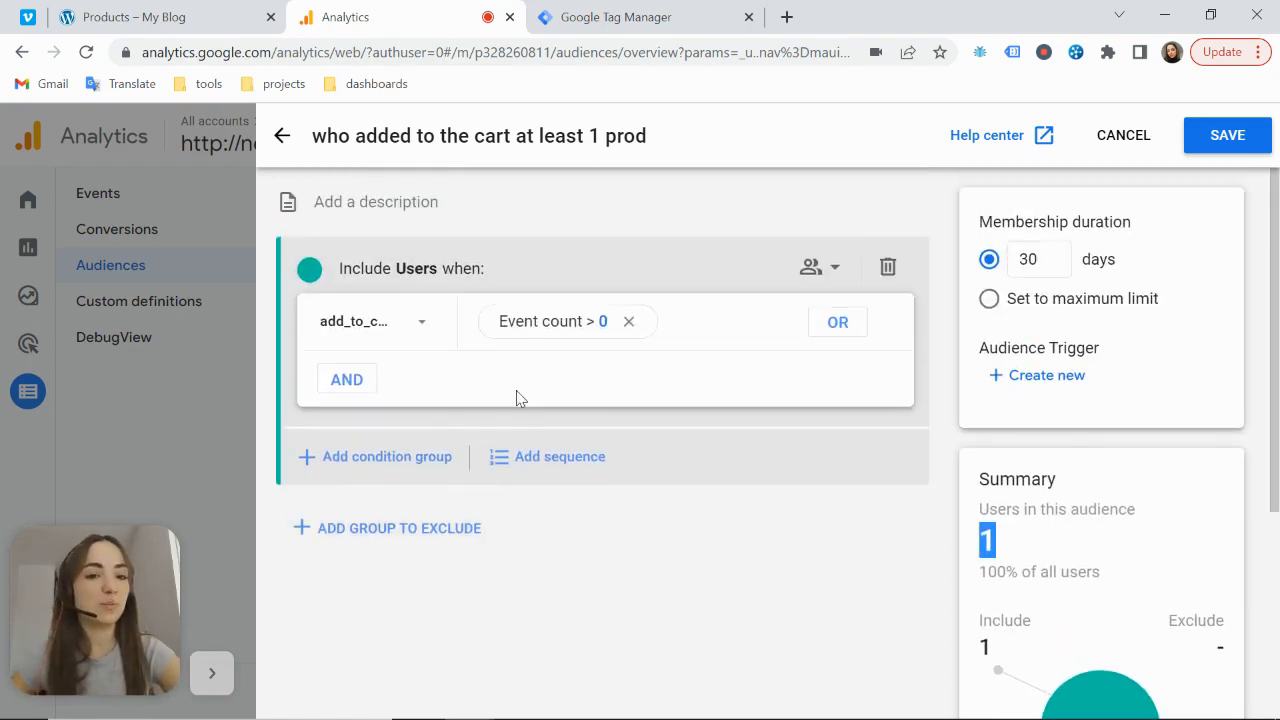
pyautogui.click(1225, 145)
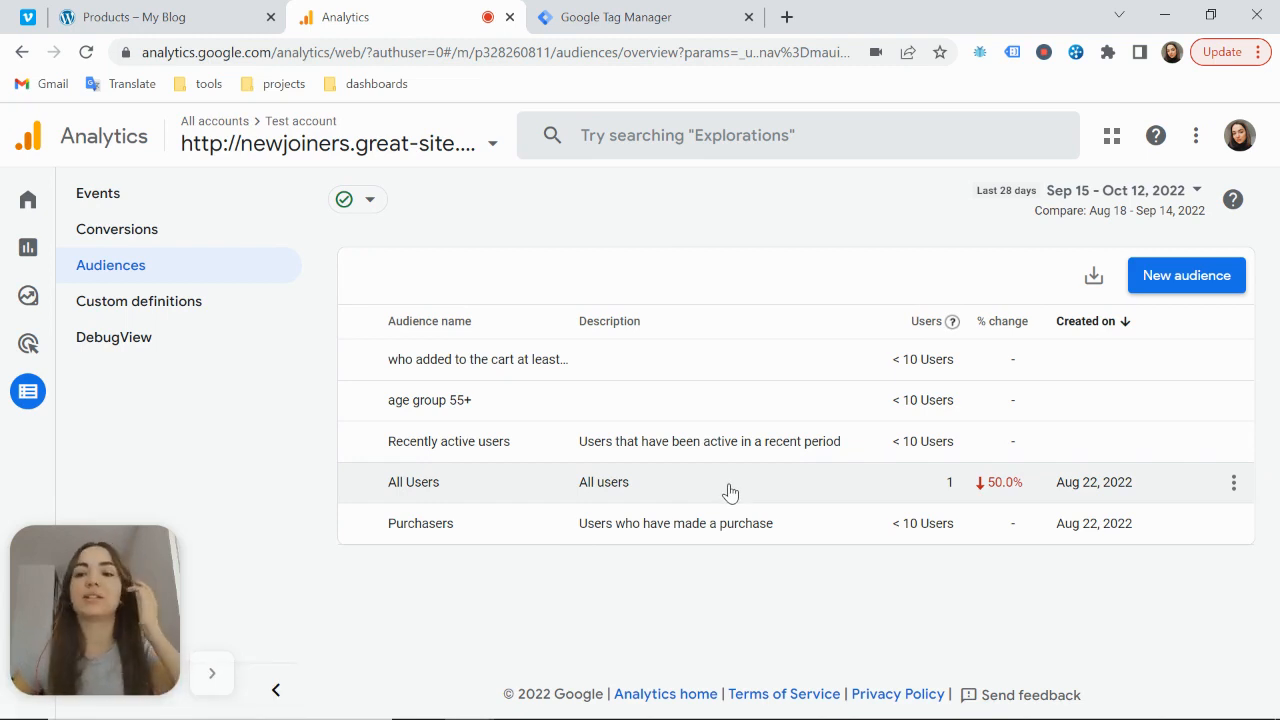
pyautogui.click(1188, 272)
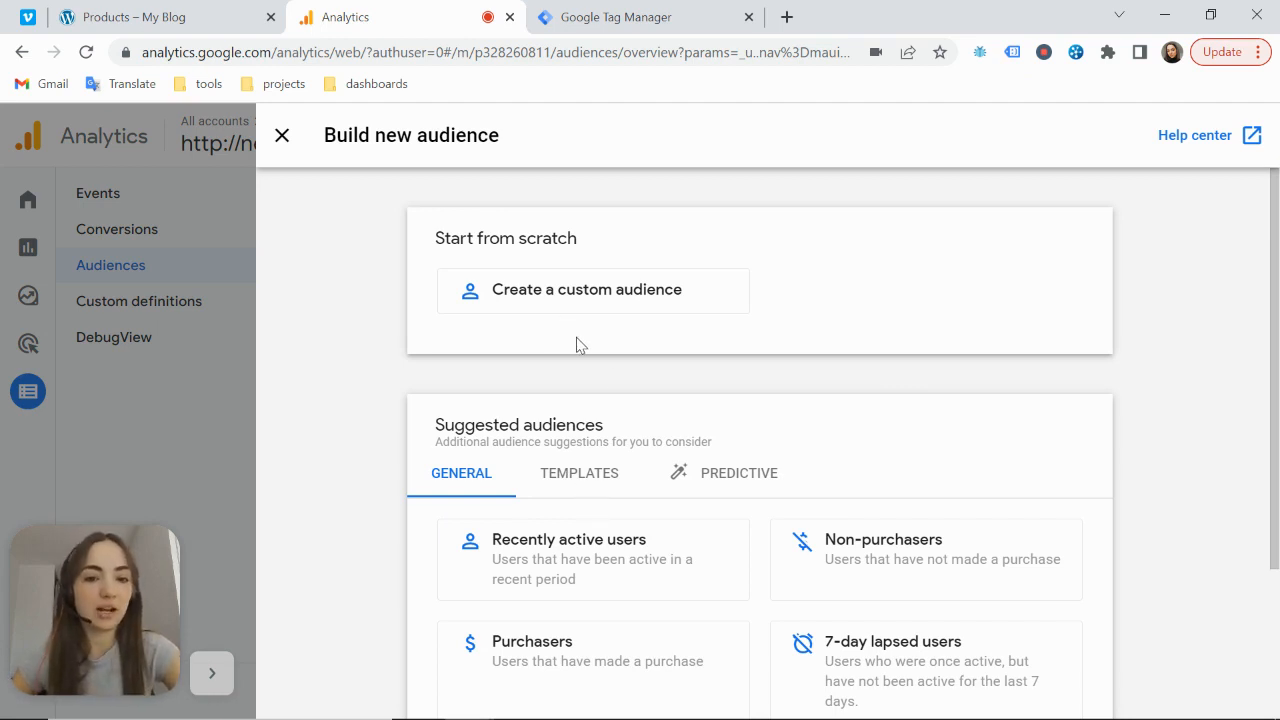
pyautogui.click(276, 143)
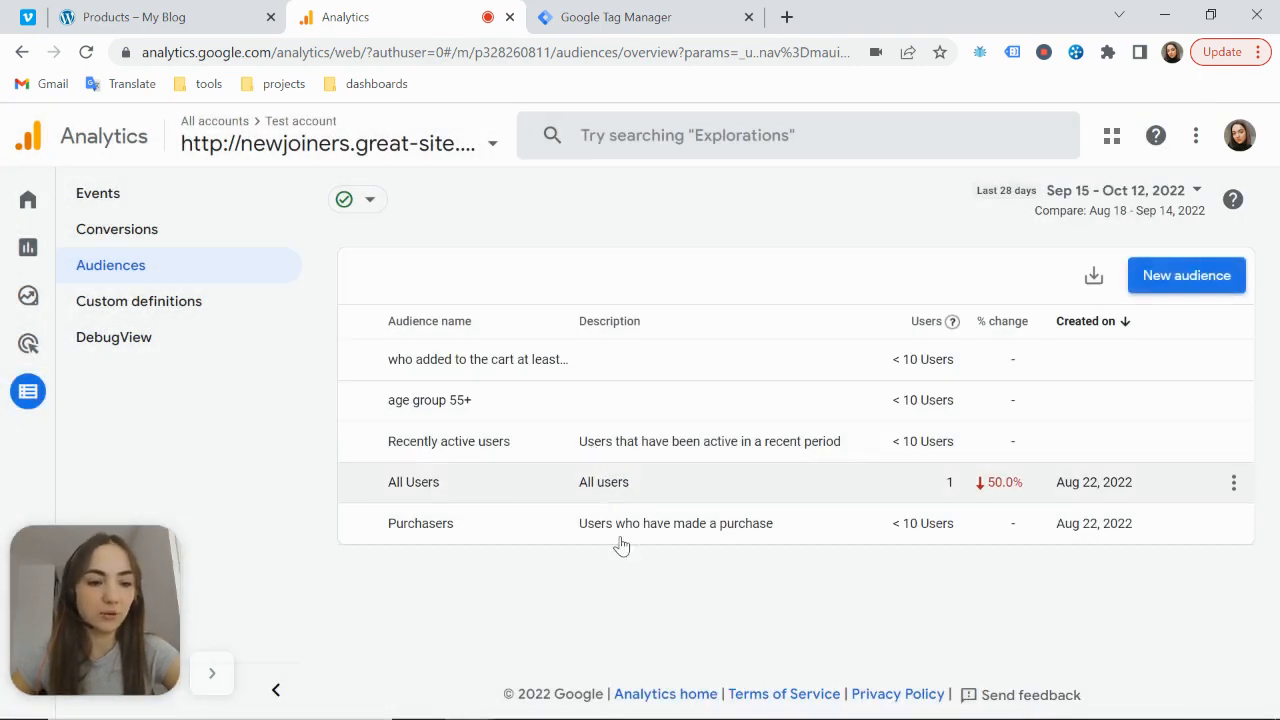